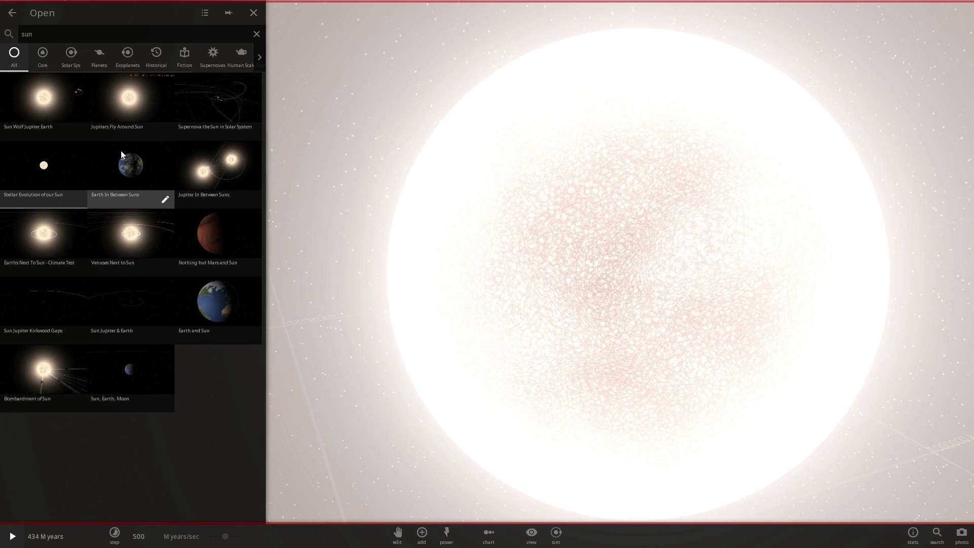
# Open the "Stellar Evolution of our Sun" simulation.
pyautogui.click(37, 168)
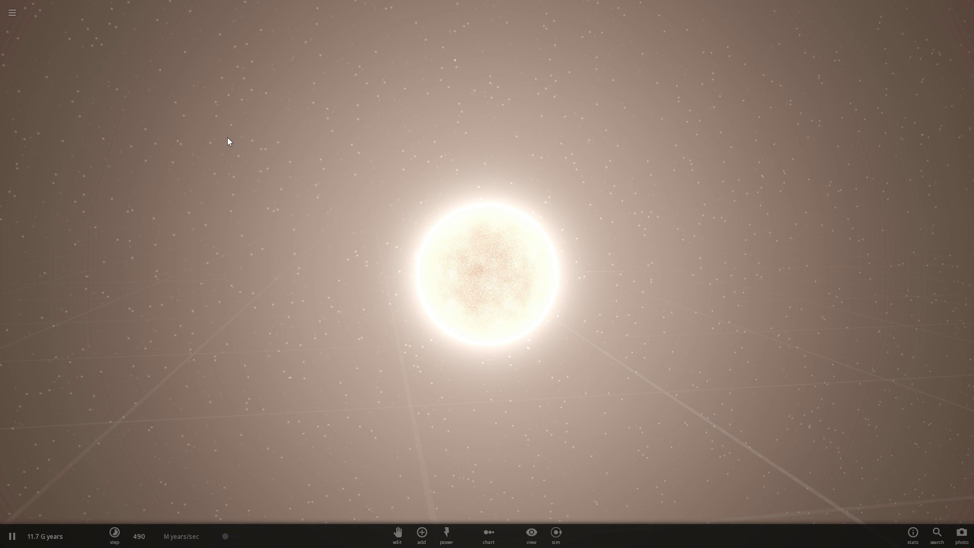
# Open a Solar System simulation and focus the view on the Sun.
pyautogui.click(17, 20)
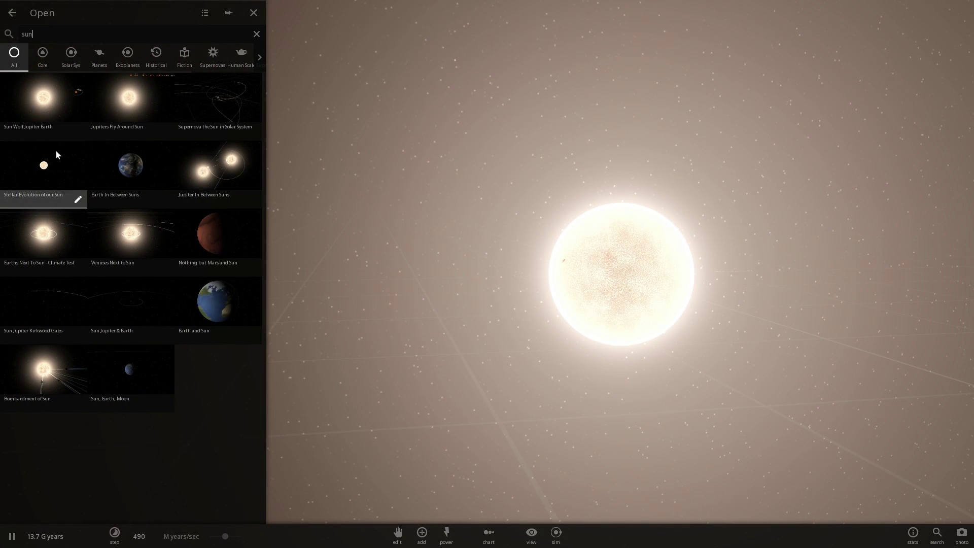
pyautogui.click(108, 104)
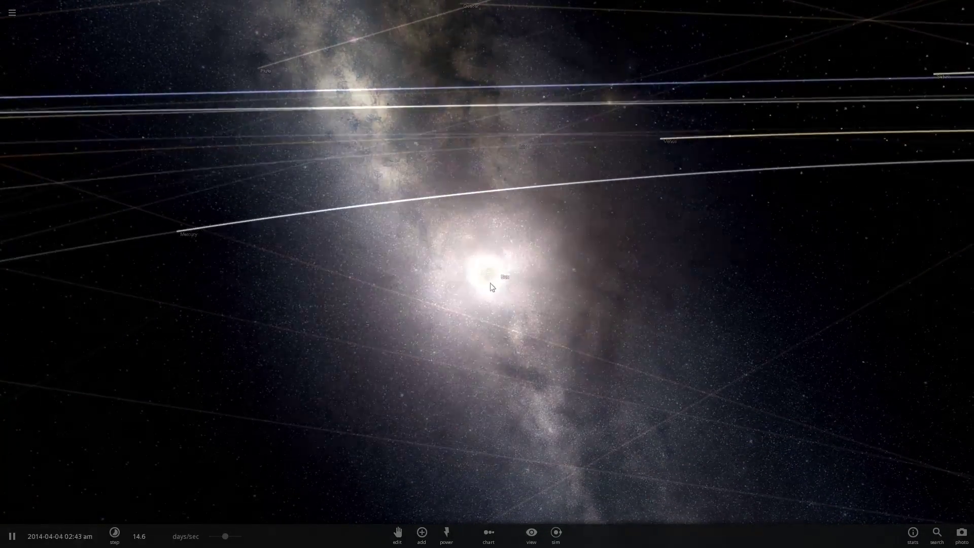
pyautogui.doubleClick(490, 283)
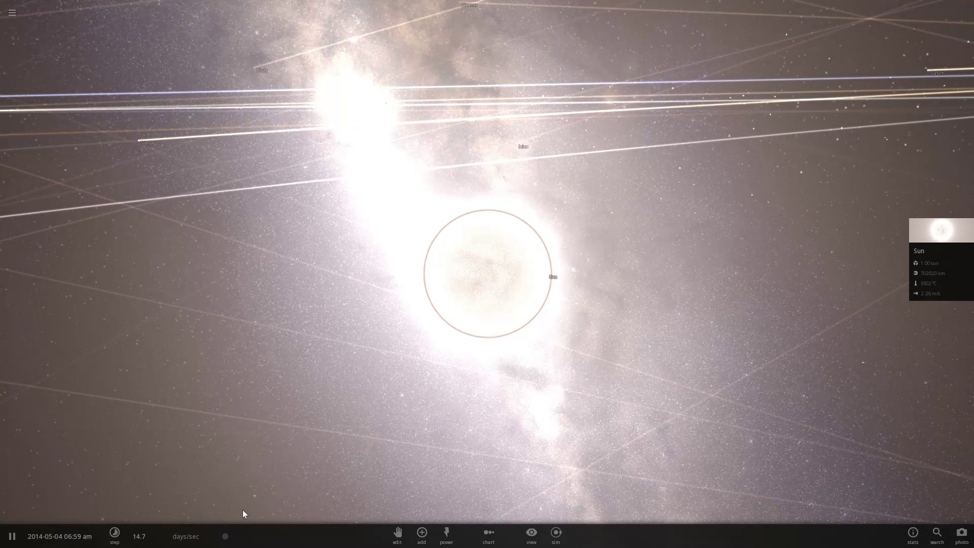
# Adjust the simulation speed, ending at a target of about 1.02 days/sec.
pyautogui.moveTo(229, 536); pyautogui.dragTo(218, 534)
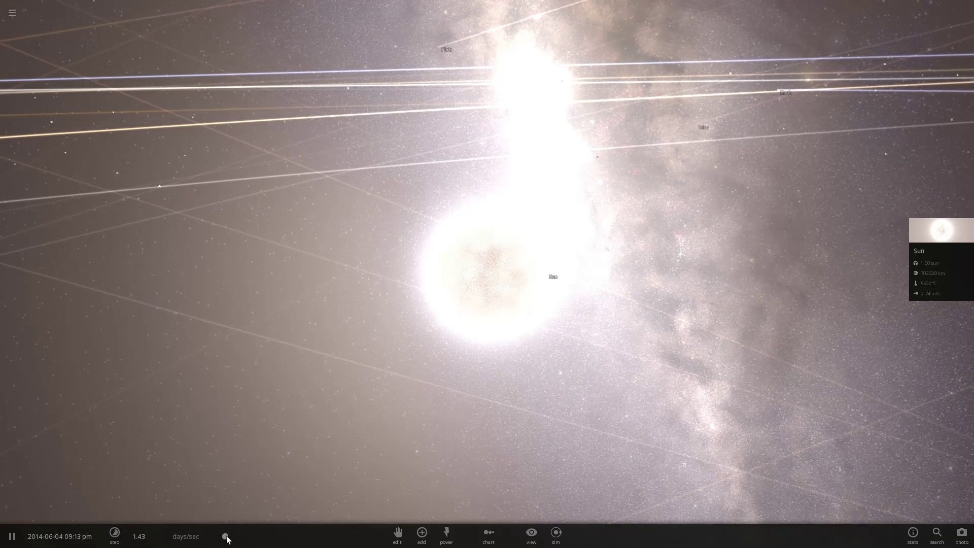
pyautogui.moveTo(231, 537); pyautogui.dragTo(235, 539)
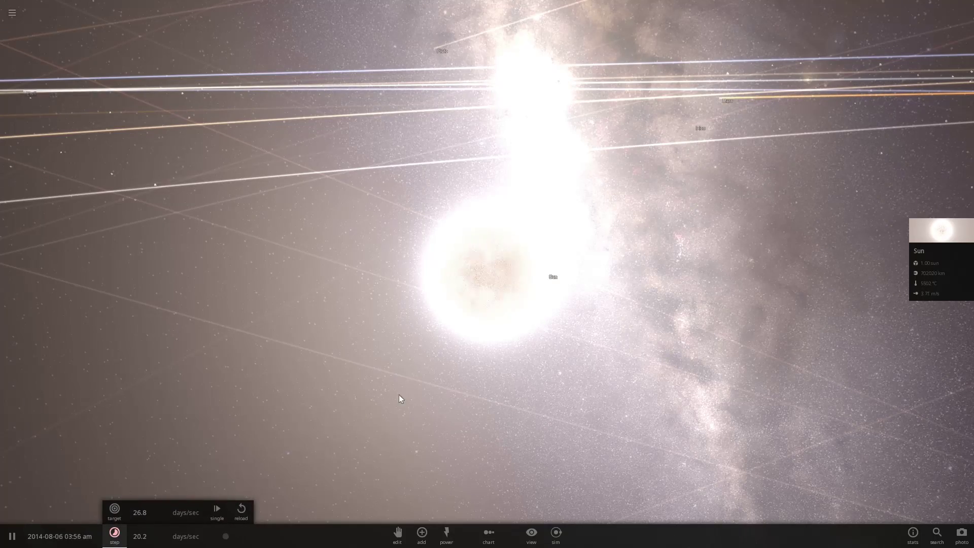
pyautogui.scroll(2, 493, 329)
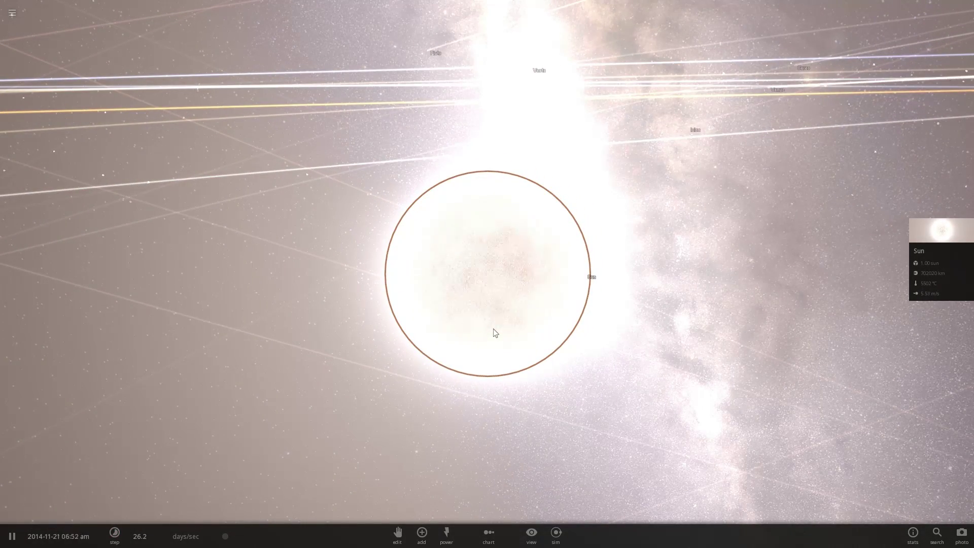
pyautogui.moveTo(226, 536); pyautogui.dragTo(210, 538)
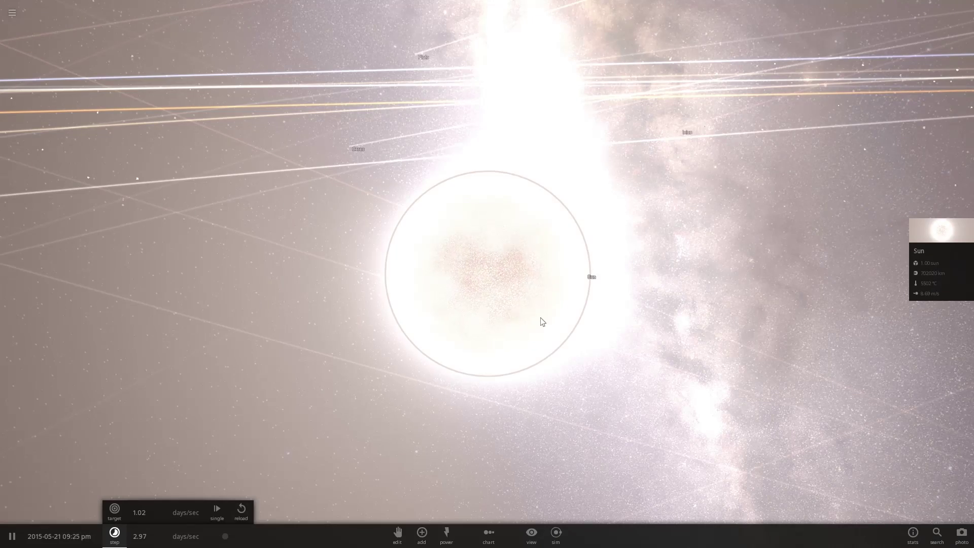
# Examine the Sun's surface and glow up close, from a distance and from several angles.
pyautogui.moveTo(541, 318); pyautogui.dragTo(478, 286)
pyautogui.scroll(-3, 523, 289)
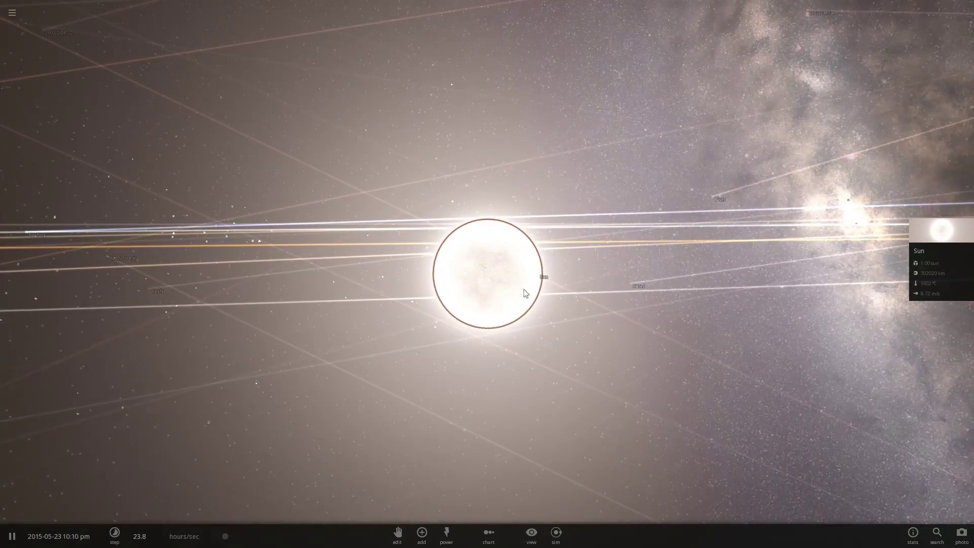
pyautogui.moveTo(553, 319); pyautogui.dragTo(531, 305)
pyautogui.scroll(3, 531, 305)
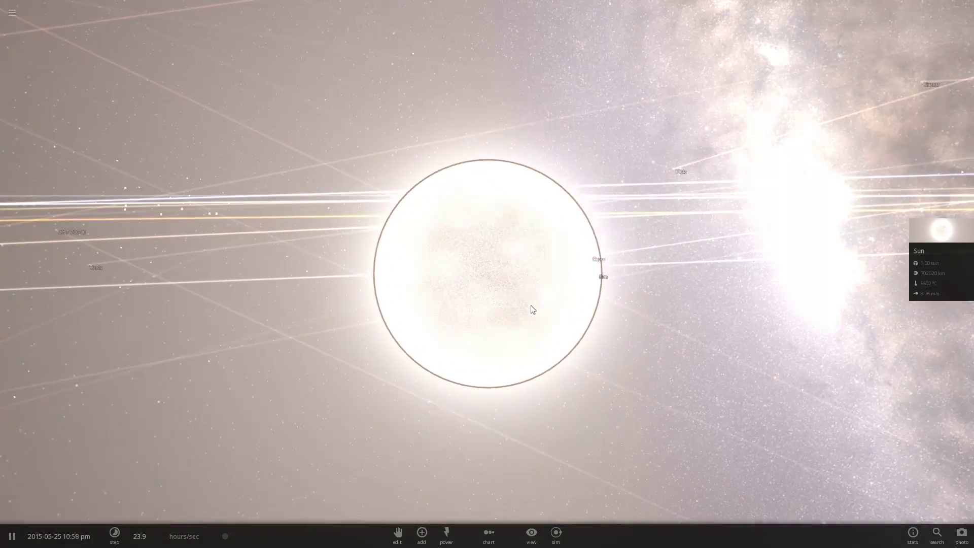
pyautogui.scroll(3, 531, 310)
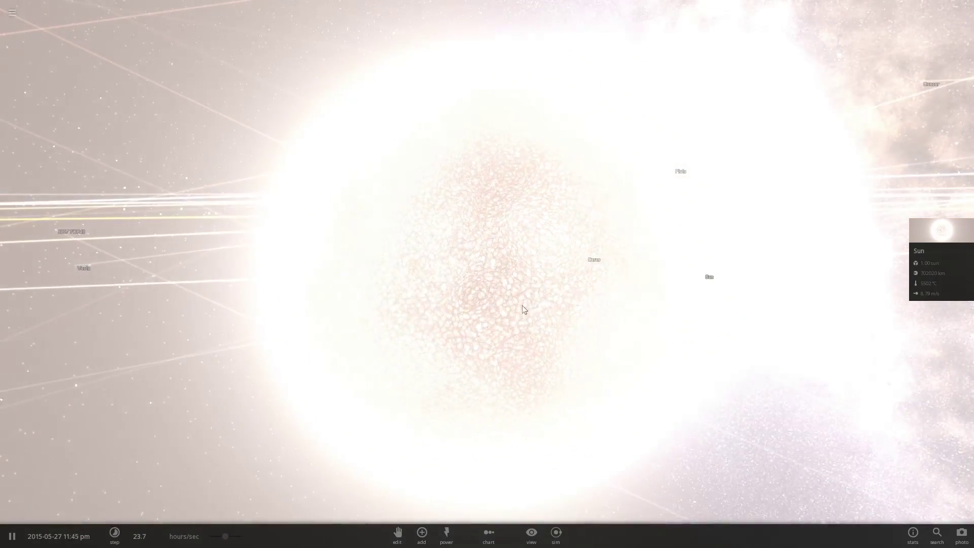
pyautogui.moveTo(523, 306)
pyautogui.mouseDown()
pyautogui.moveTo(469, 296)
pyautogui.moveTo(507, 305)
pyautogui.mouseUp()
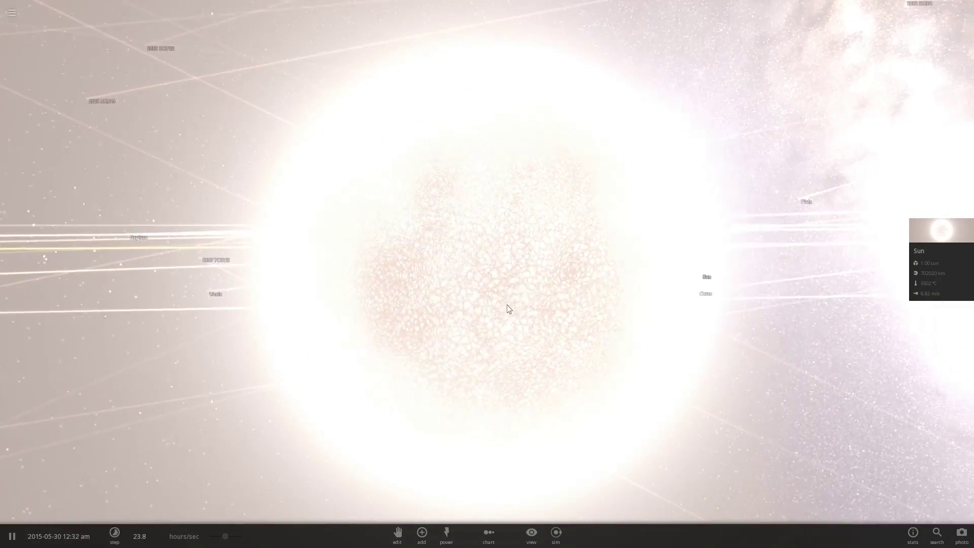
pyautogui.scroll(-10, 510, 309)
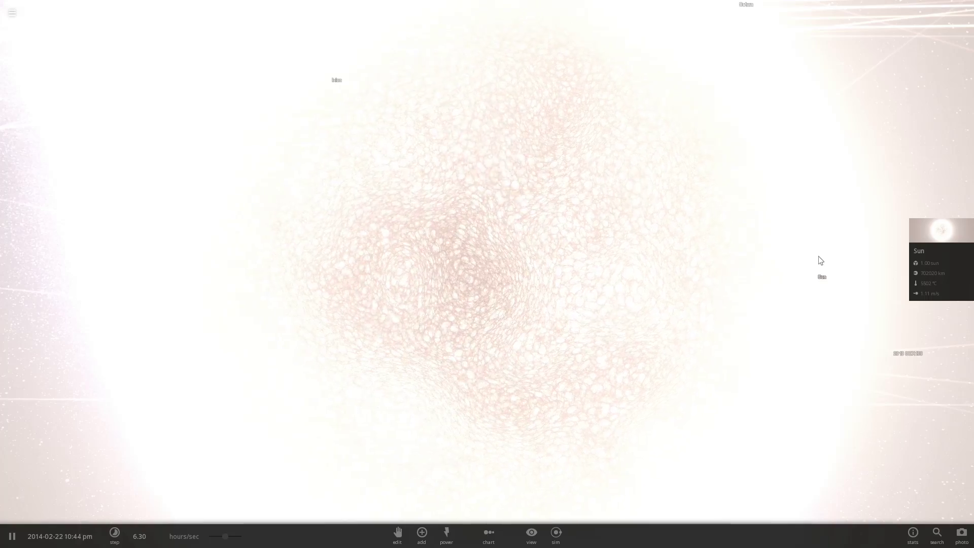
pyautogui.moveTo(721, 279); pyautogui.dragTo(478, 270)
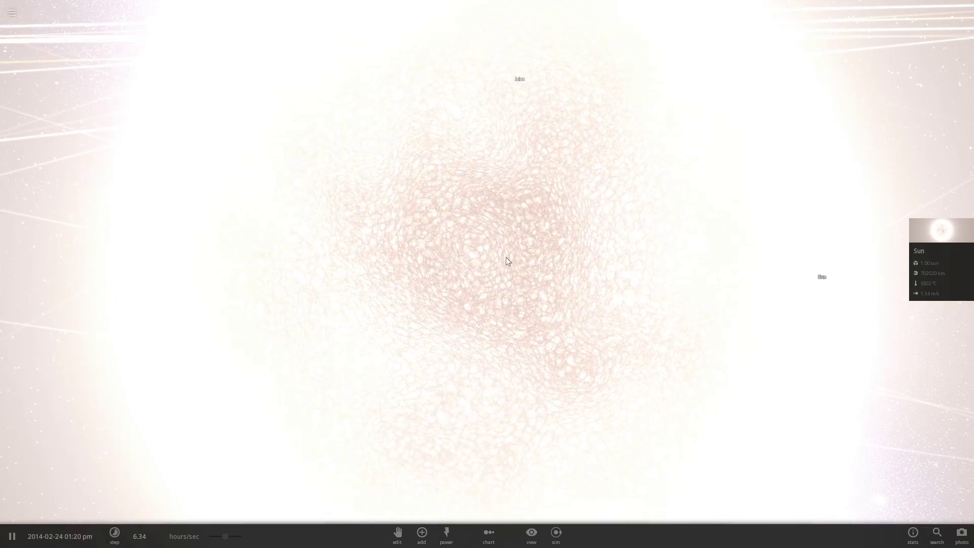
pyautogui.moveTo(529, 266); pyautogui.dragTo(517, 265)
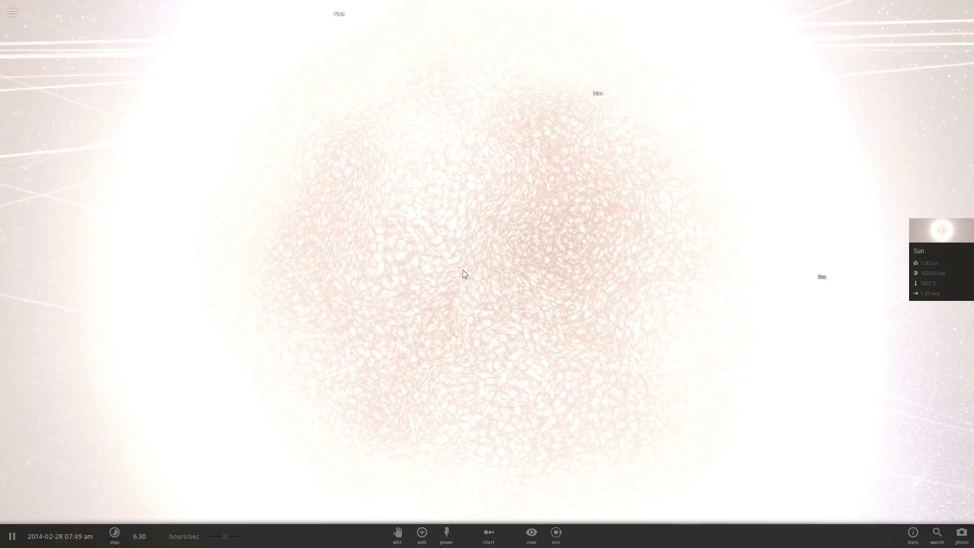
pyautogui.scroll(-3, 463, 274)
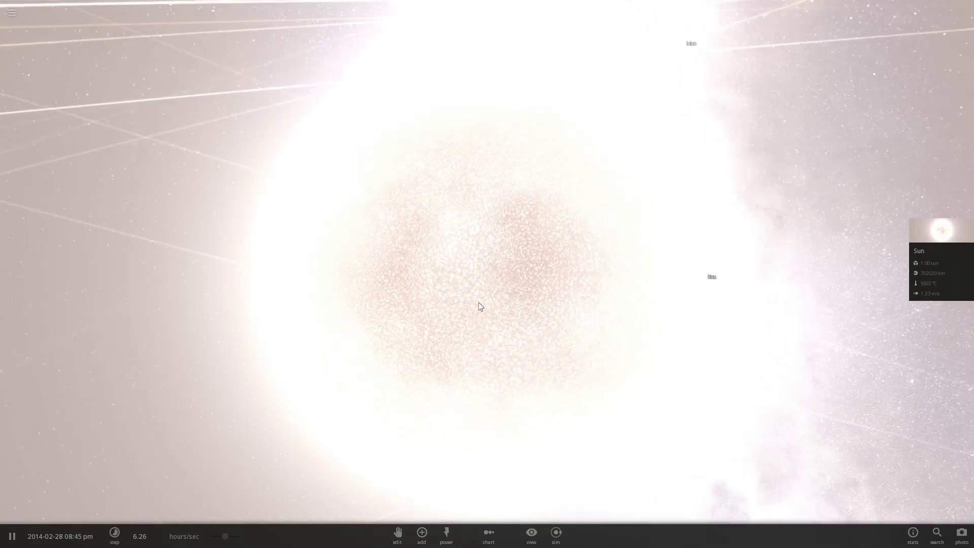
pyautogui.scroll(-5, 455, 294)
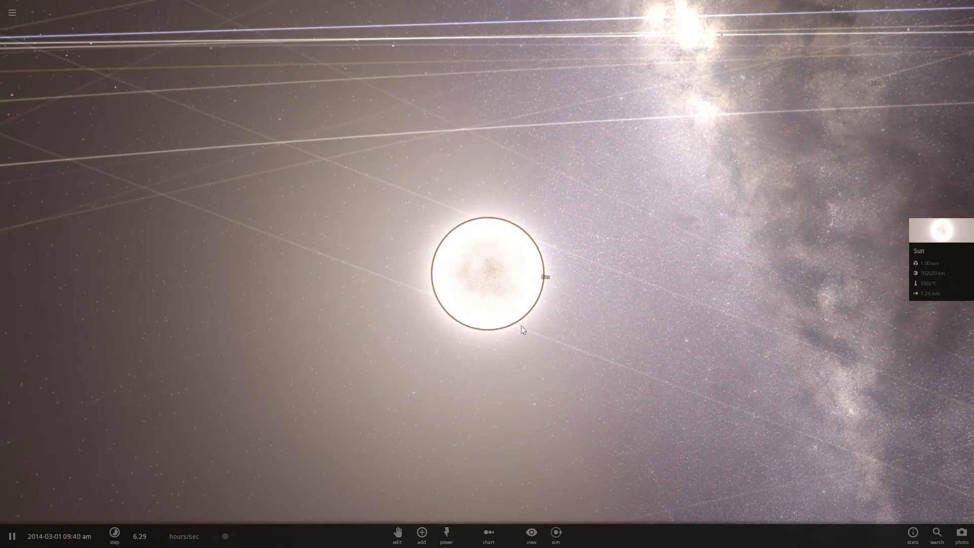
pyautogui.moveTo(571, 326); pyautogui.dragTo(599, 348)
pyautogui.scroll(2, 570, 326)
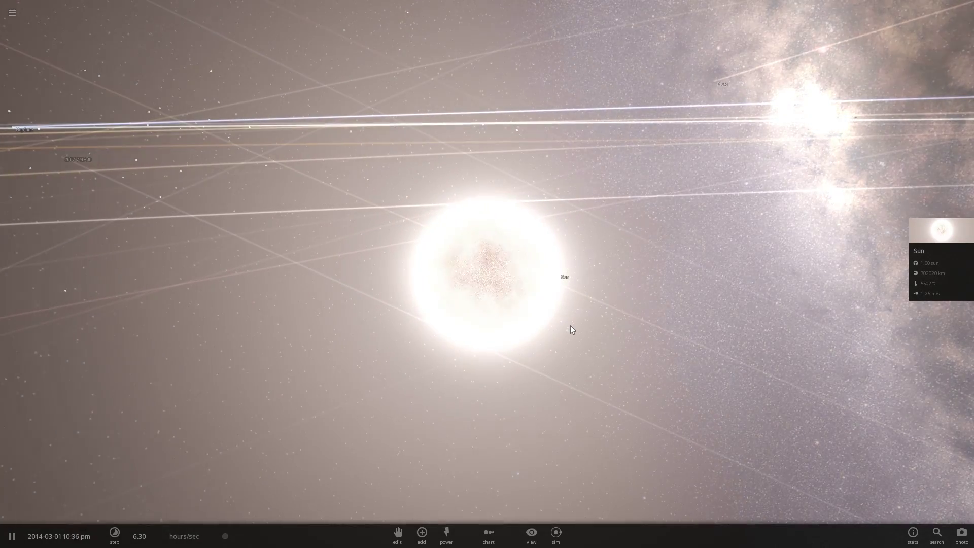
# Focus on Earth and turn on the display of its magnetosphere.
pyautogui.scroll(-5, 571, 325)
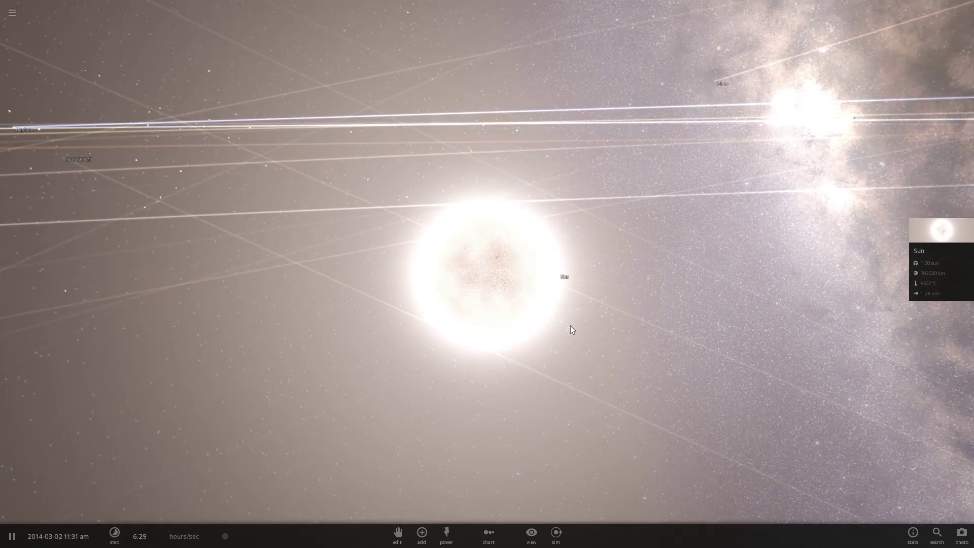
pyautogui.scroll(-5, 515, 344)
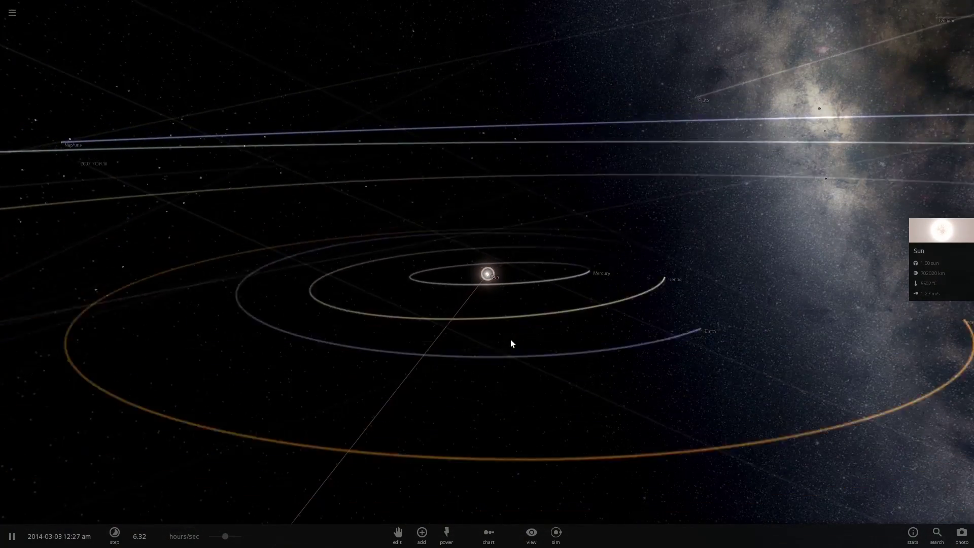
pyautogui.doubleClick(610, 306)
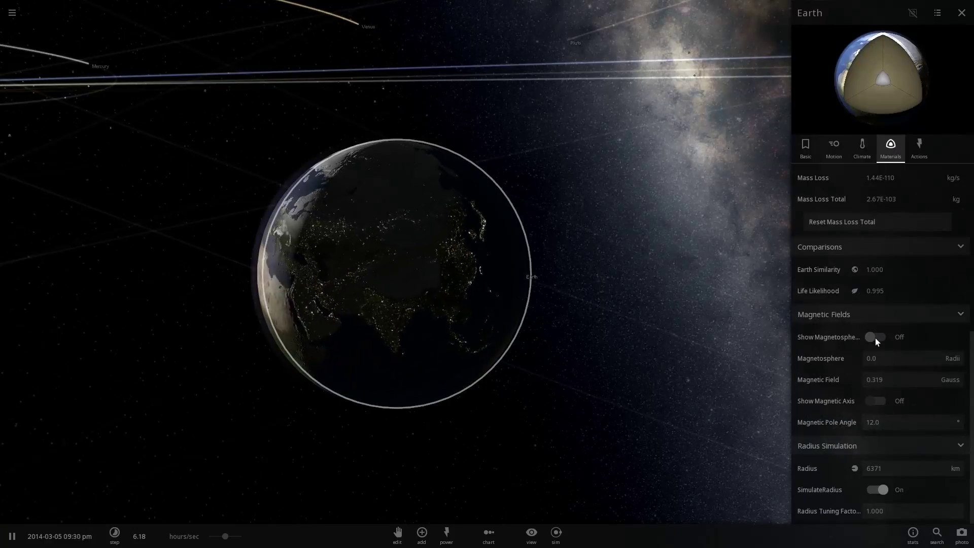
pyautogui.click(875, 338)
# Examine the shape of Earth's magnetosphere from several angles, including its orientation relative to the Sun.
pyautogui.scroll(-4, 564, 324)
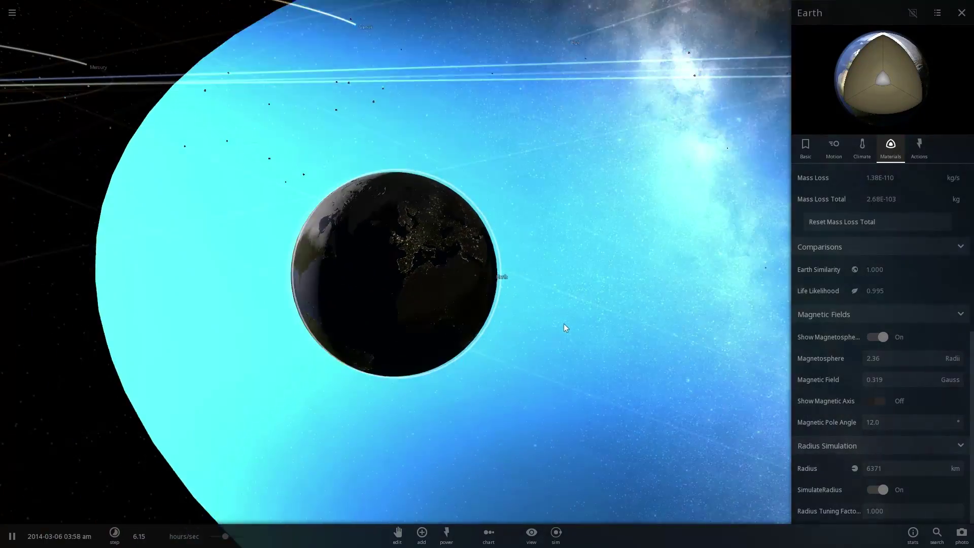
pyautogui.moveTo(455, 305); pyautogui.dragTo(394, 224)
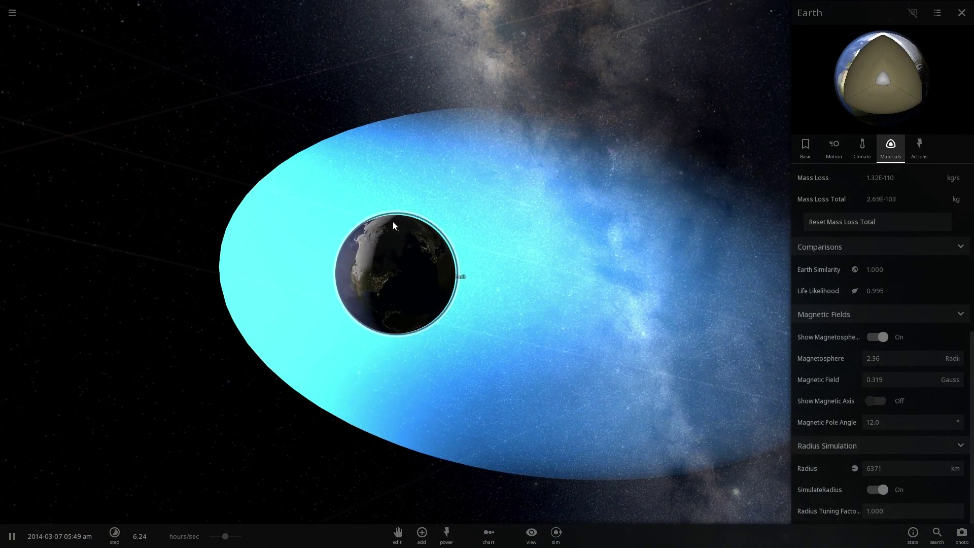
pyautogui.moveTo(493, 274); pyautogui.dragTo(532, 251)
pyautogui.scroll(3, 491, 261)
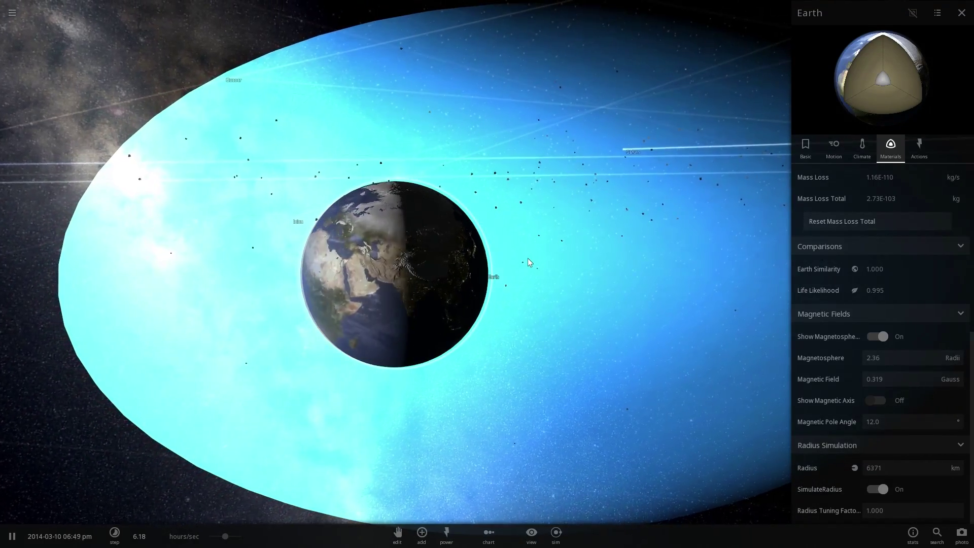
pyautogui.scroll(-5, 528, 261)
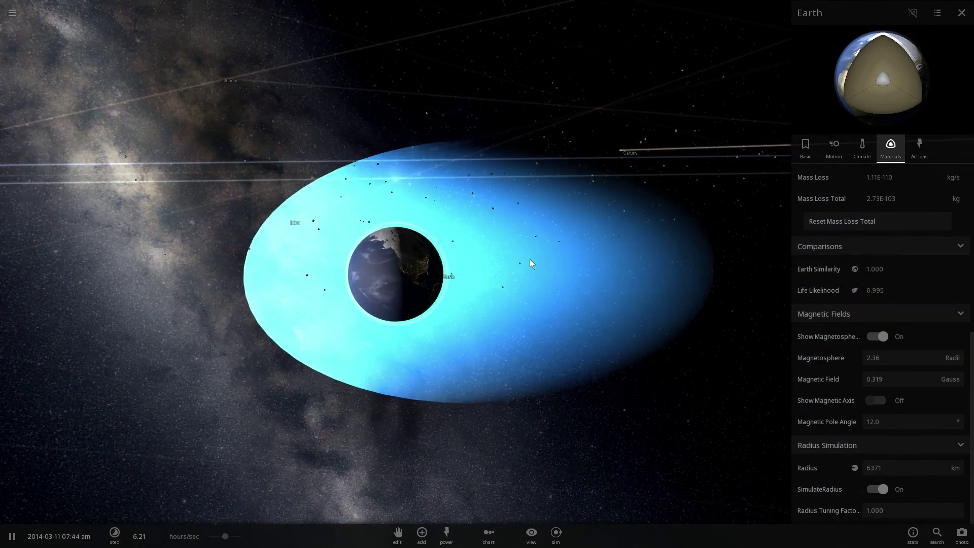
pyautogui.moveTo(530, 260); pyautogui.dragTo(336, 254)
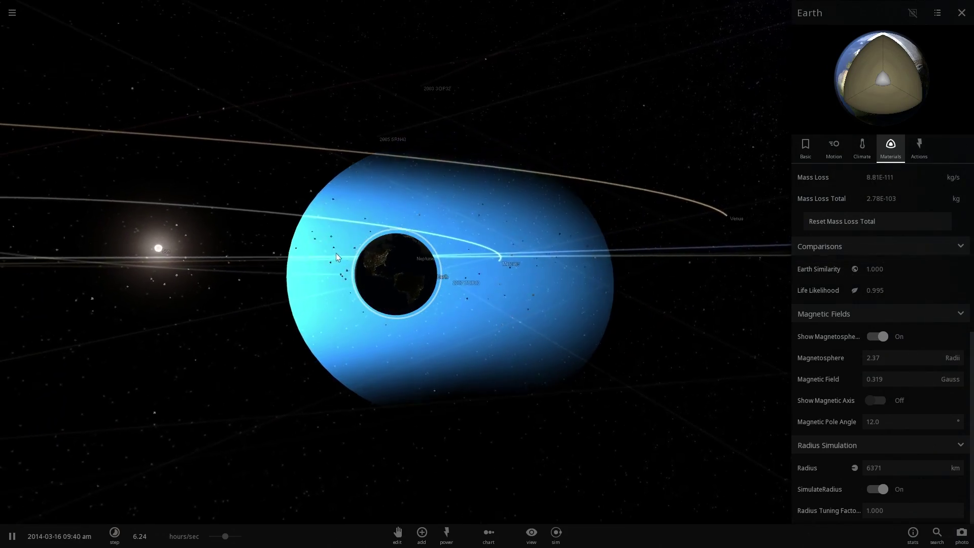
# Focus on the Sun and inspect it at different distances.
pyautogui.doubleClick(213, 229)
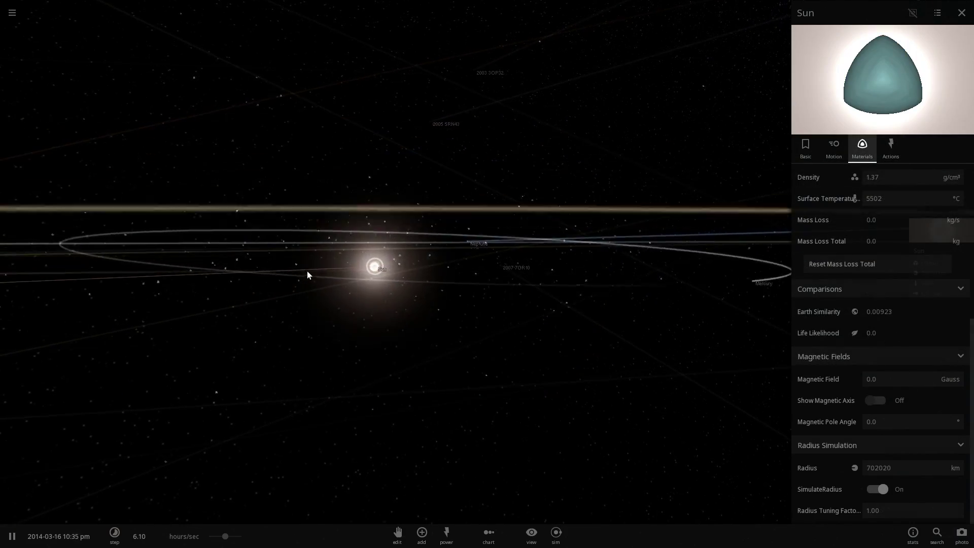
pyautogui.scroll(5, 373, 275)
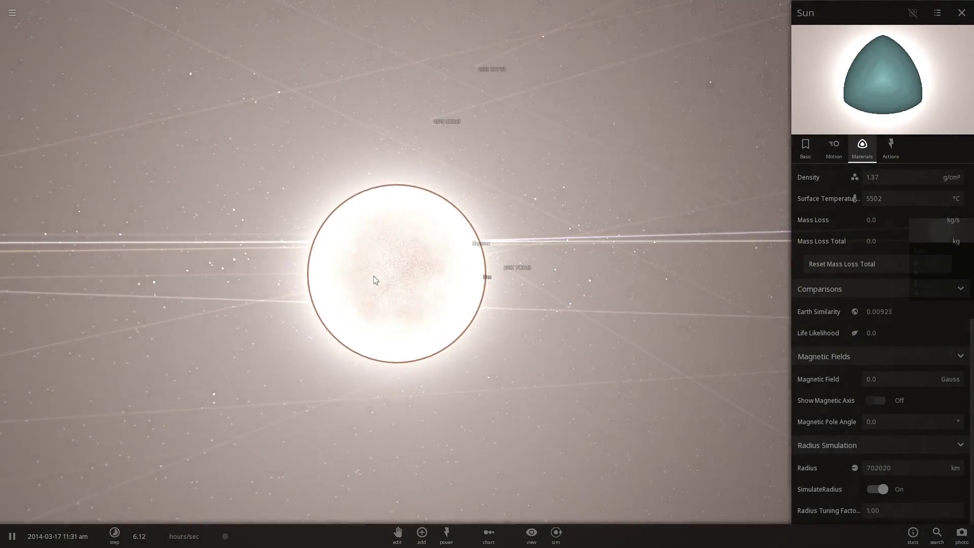
pyautogui.scroll(-5, 374, 276)
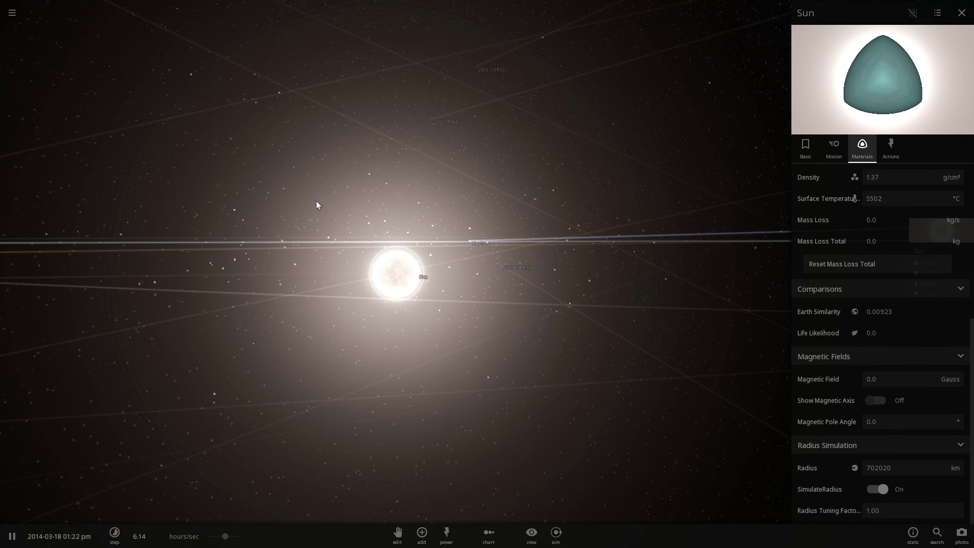
pyautogui.moveTo(316, 201); pyautogui.dragTo(386, 234)
pyautogui.scroll(2, 385, 234)
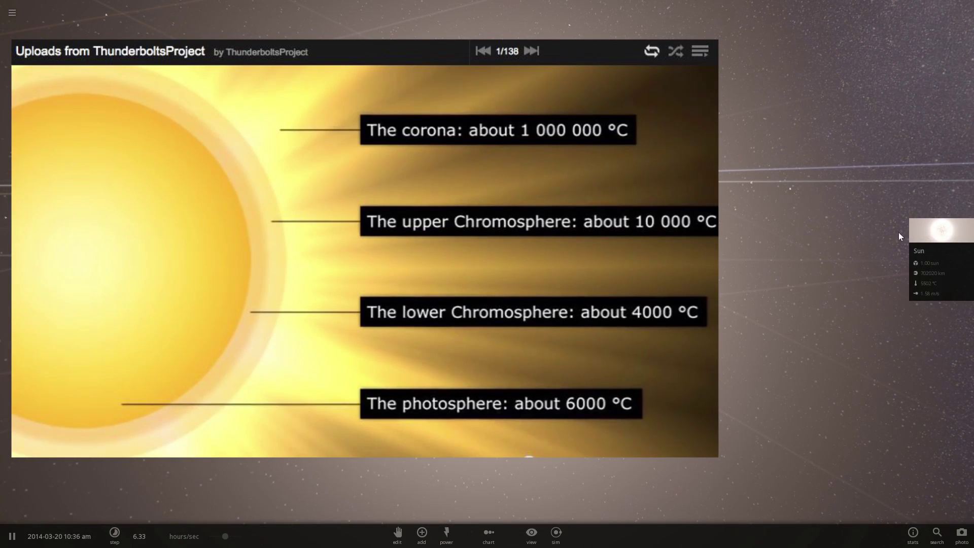
# Open the Sun's properties and review its motion, materials and basic data.
pyautogui.click(932, 230)
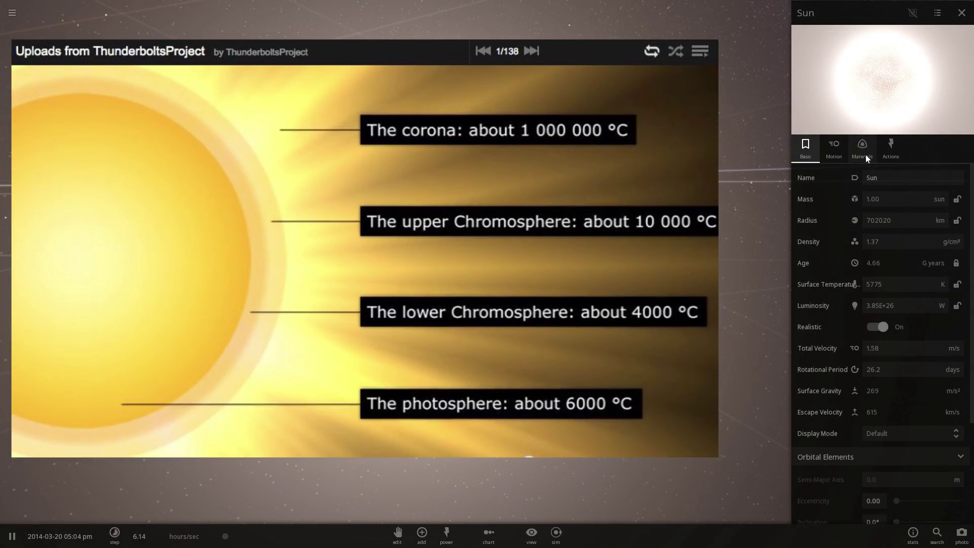
pyautogui.click(841, 151)
pyautogui.click(864, 147)
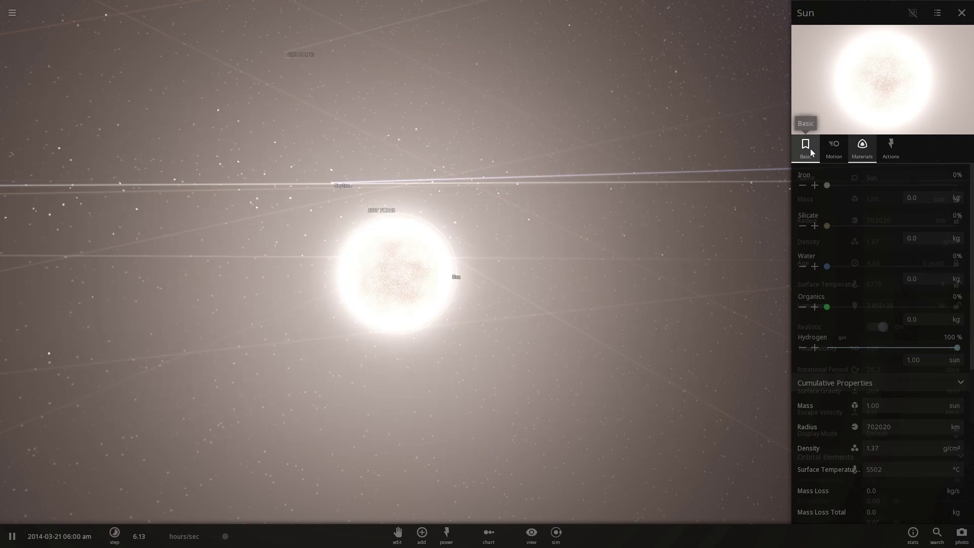
pyautogui.click(807, 149)
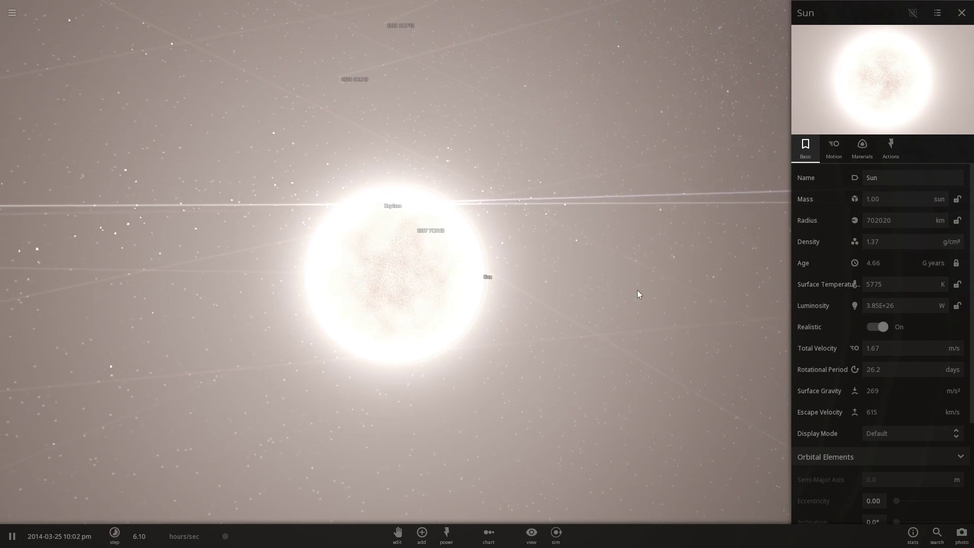
# Try to set the Sun's surface temperature to 2000000 K.
pyautogui.scroll(-3, 456, 276)
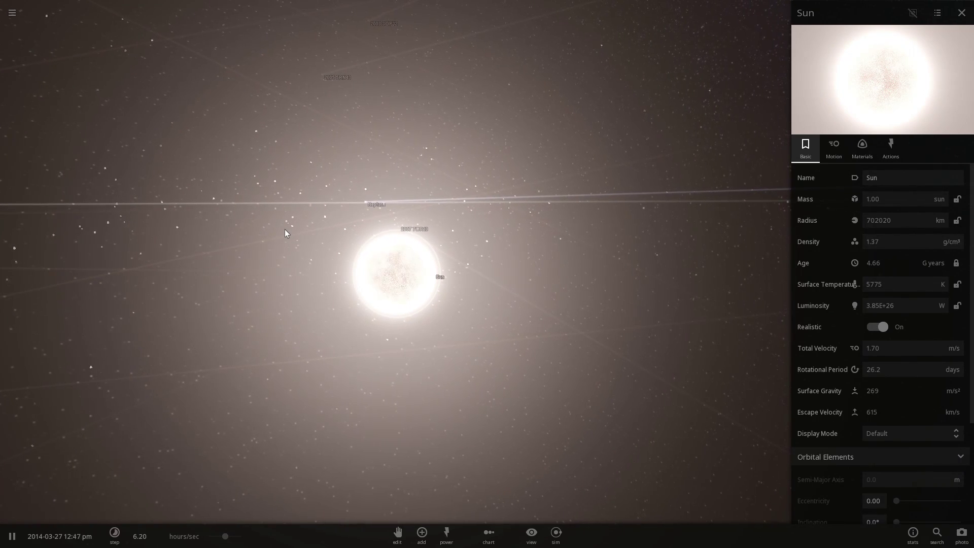
pyautogui.click(883, 282)
pyautogui.write('2000000')
pyautogui.press('Escape')
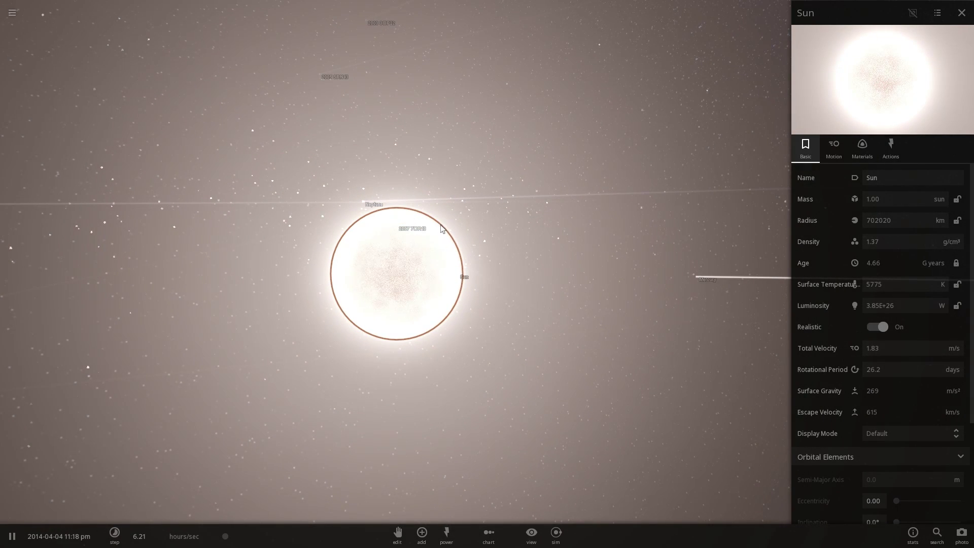
# Inspect the Sun's glow from several distances and angles with its basic properties open.
pyautogui.scroll(-3, 452, 296)
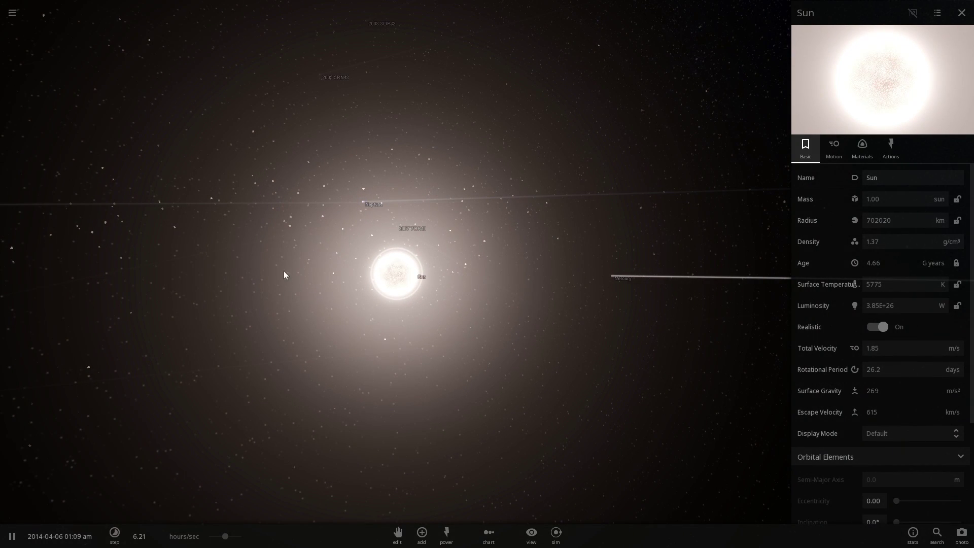
pyautogui.scroll(3, 476, 255)
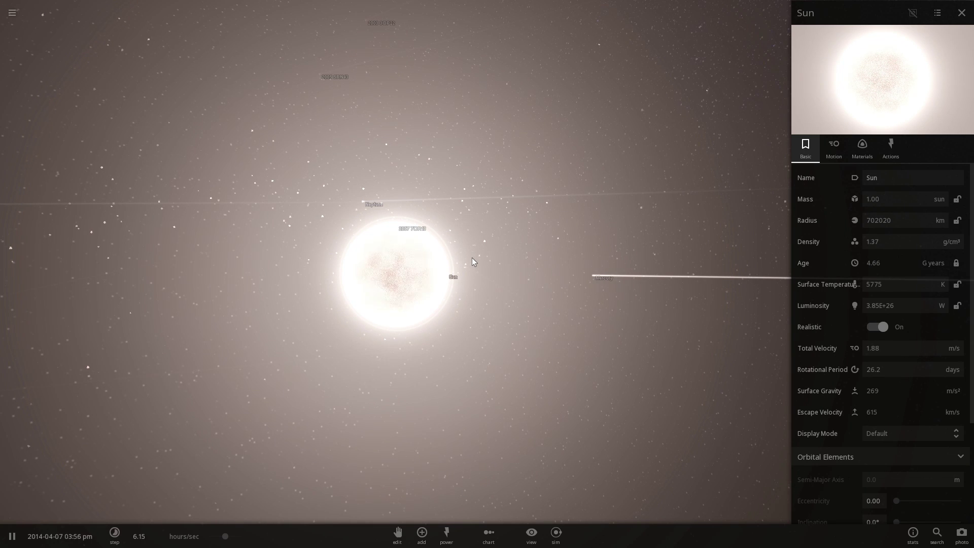
pyautogui.moveTo(472, 262); pyautogui.dragTo(432, 288)
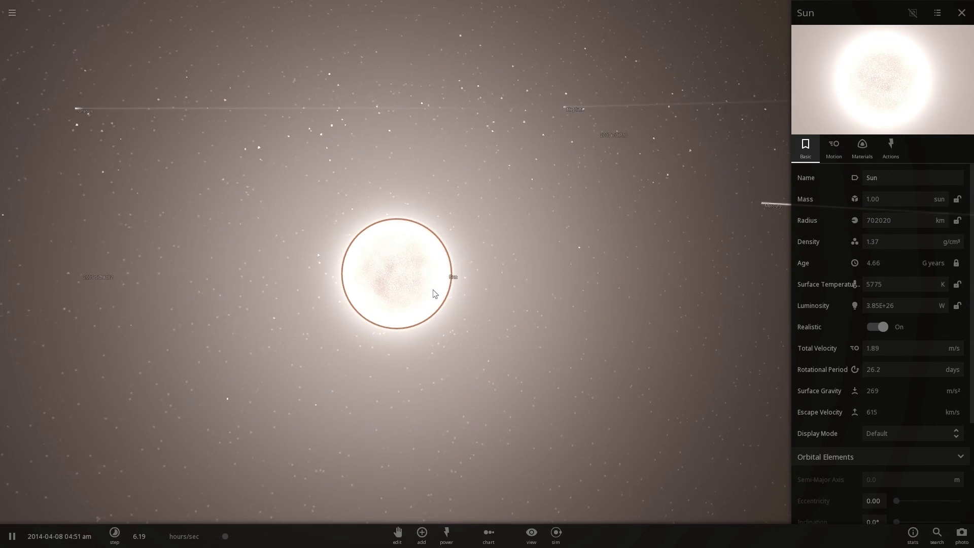
pyautogui.scroll(-2, 425, 290)
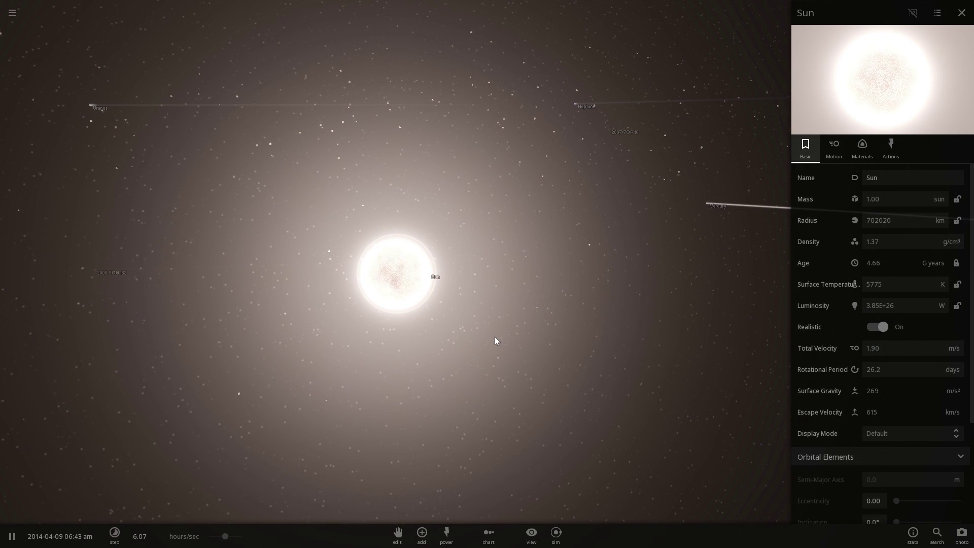
pyautogui.scroll(3, 496, 339)
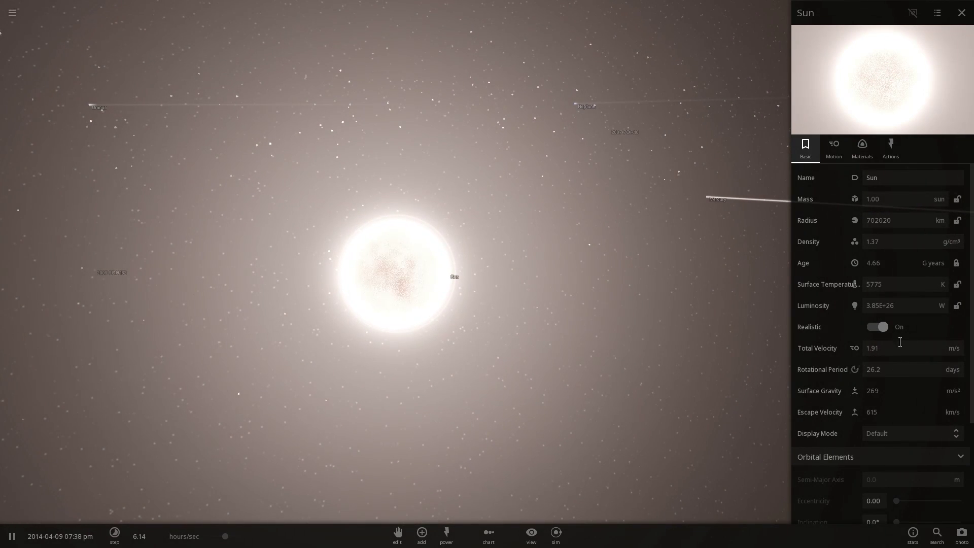
# Review the Sun's material and magnetic field properties and inspect its magnetic axis at different distances.
pyautogui.click(872, 160)
pyautogui.scroll(-5, 877, 277)
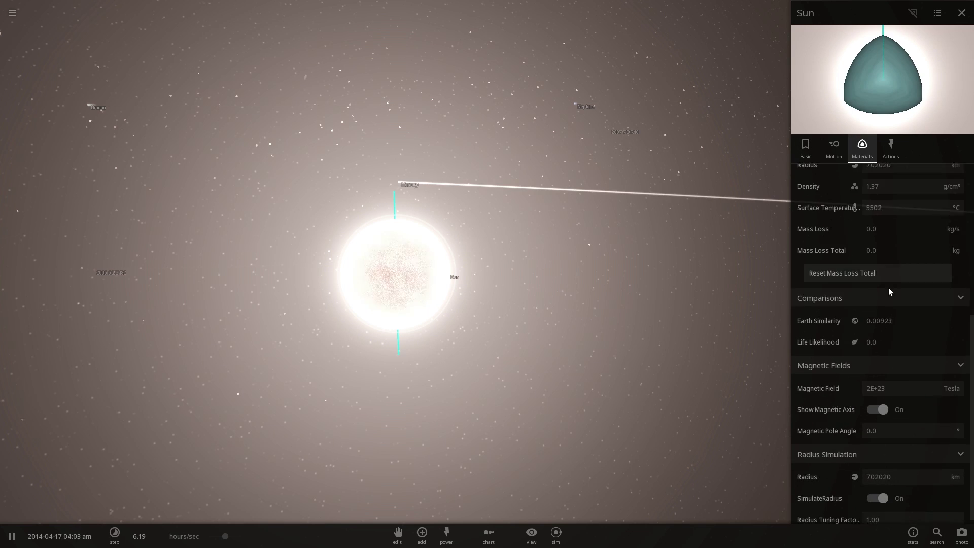
pyautogui.moveTo(736, 368); pyautogui.dragTo(524, 290)
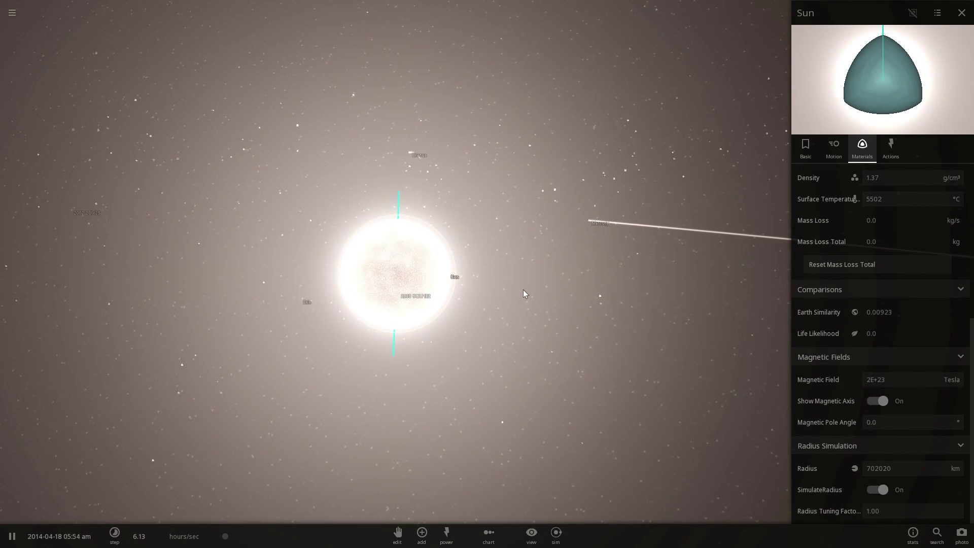
pyautogui.scroll(2, 524, 290)
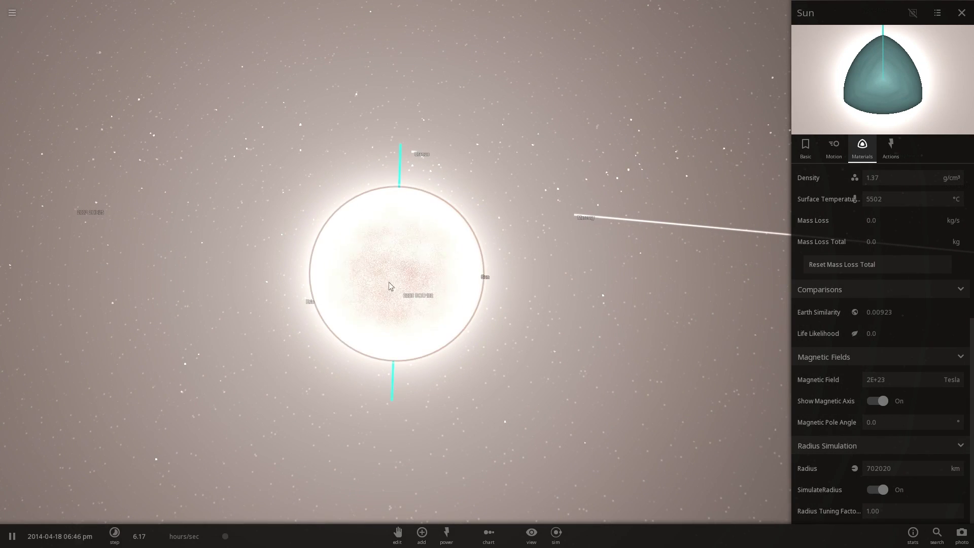
pyautogui.scroll(-3, 418, 291)
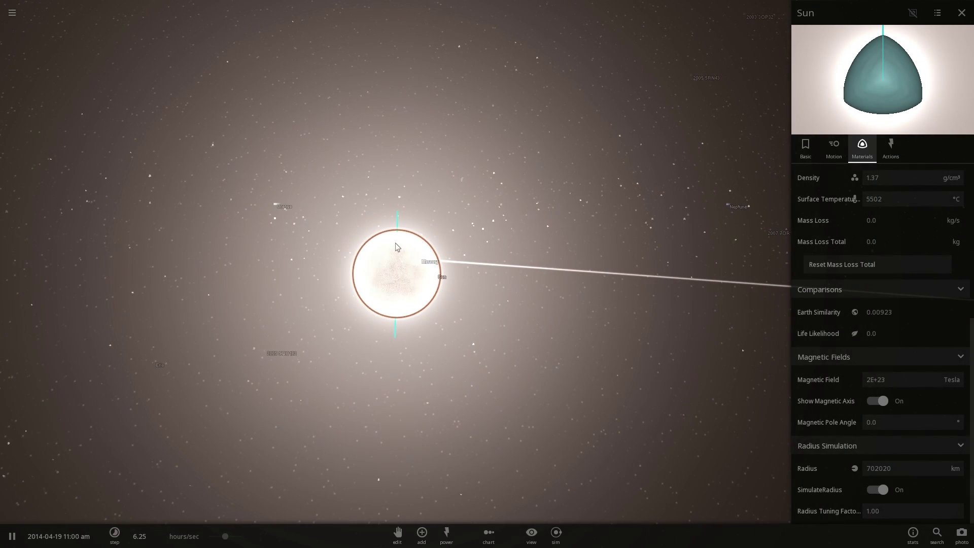
pyautogui.scroll(2, 397, 247)
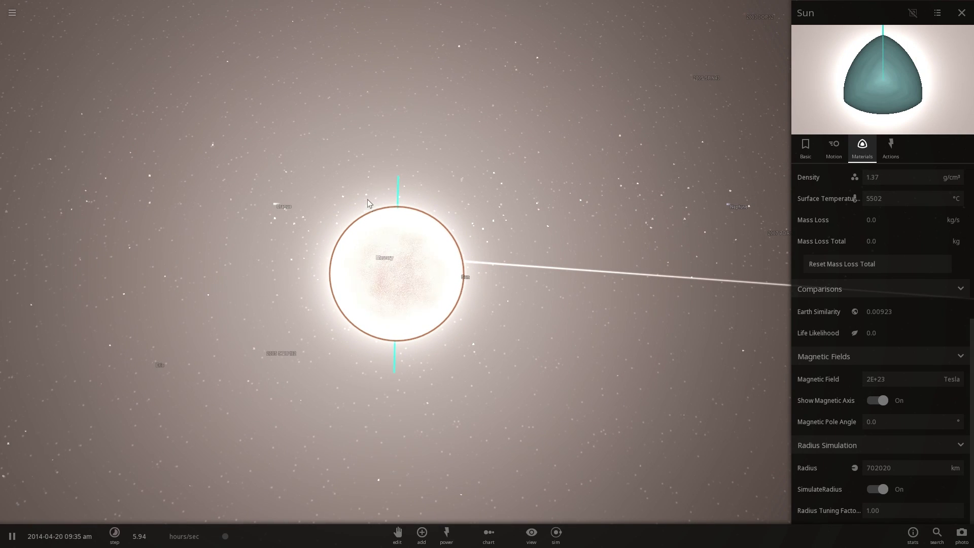
pyautogui.scroll(-2, 339, 194)
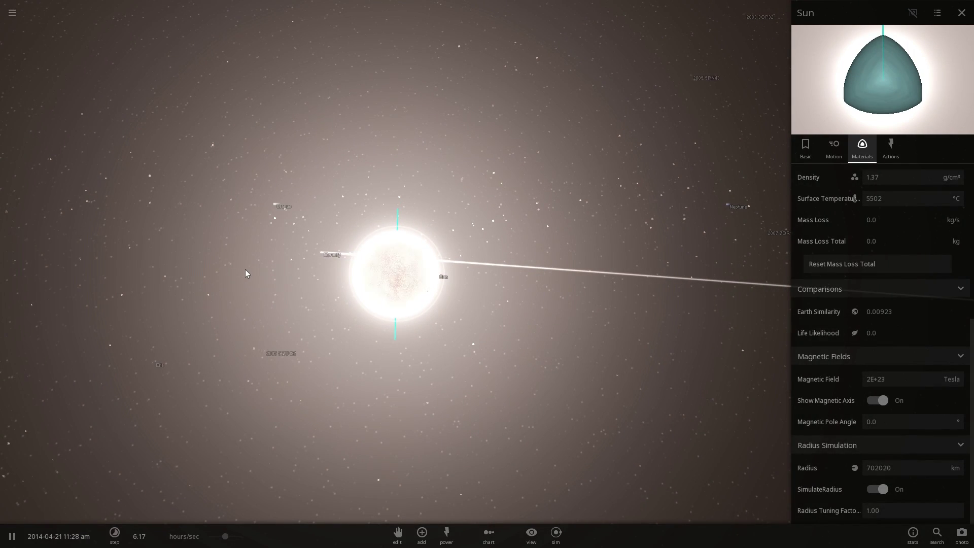
# Examine the Sun and its magnetic axis relative to Mercury's orbit from different angles.
pyautogui.moveTo(245, 269); pyautogui.dragTo(261, 259)
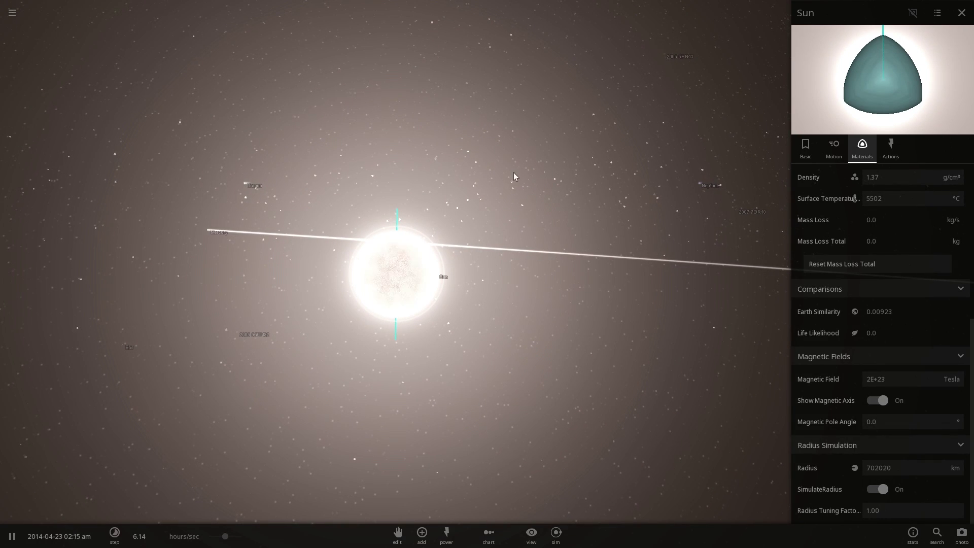
pyautogui.moveTo(515, 175); pyautogui.dragTo(571, 198)
pyautogui.scroll(-2, 570, 198)
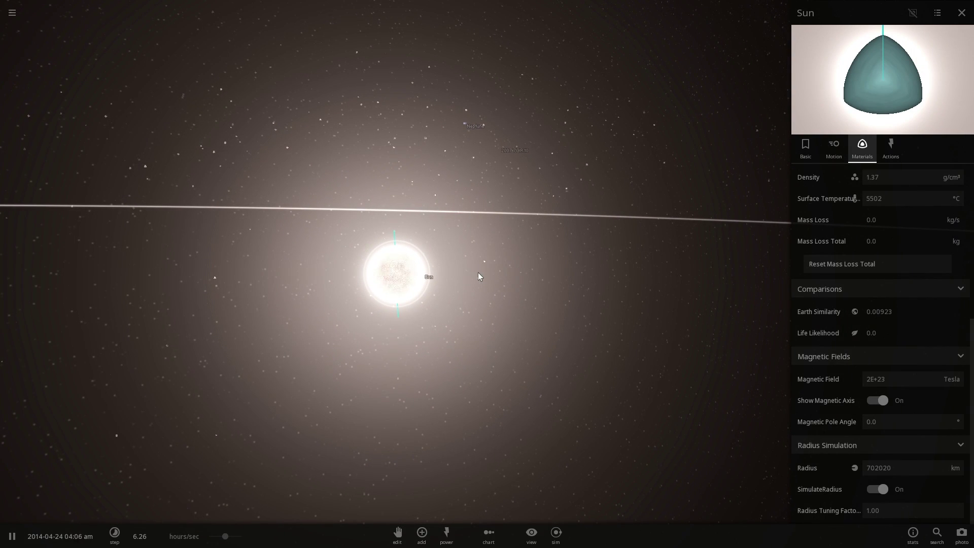
pyautogui.moveTo(480, 277); pyautogui.dragTo(403, 280)
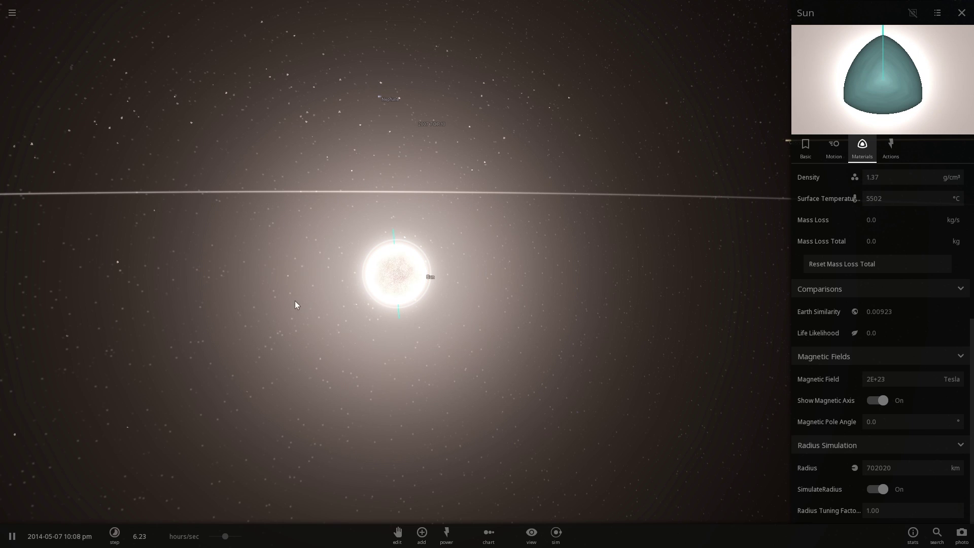
pyautogui.scroll(3, 323, 281)
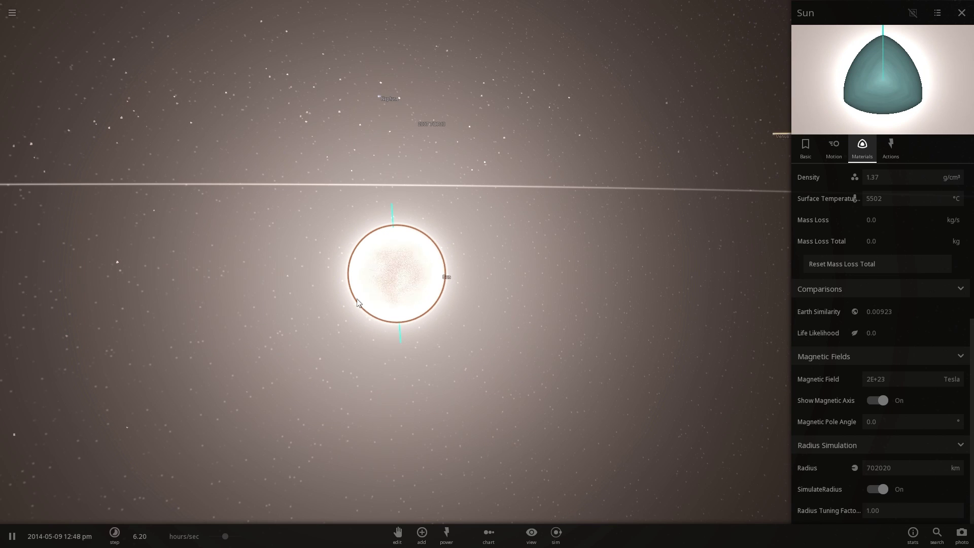
pyautogui.scroll(-2, 355, 289)
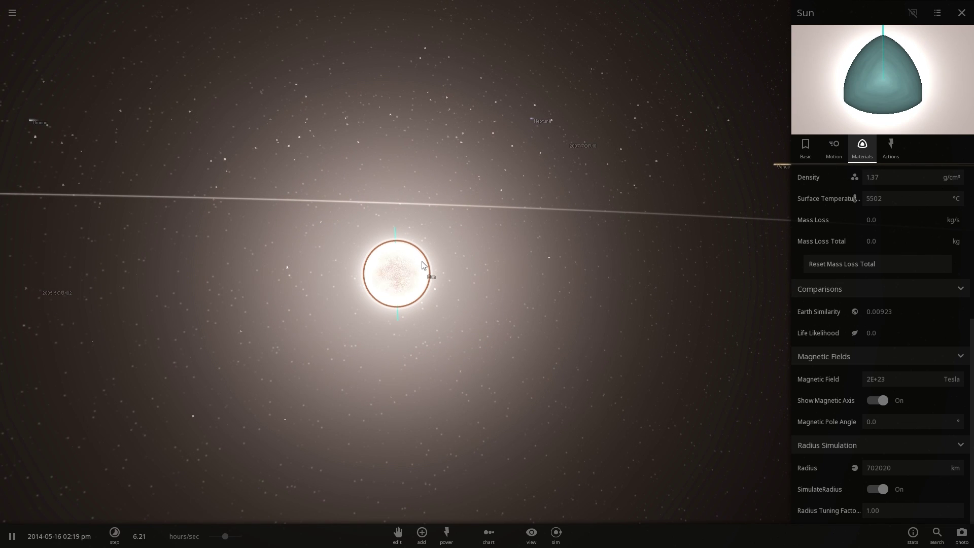
# Close the Sun's properties and examine its surface texture and sunspots up close.
pyautogui.click(464, 260)
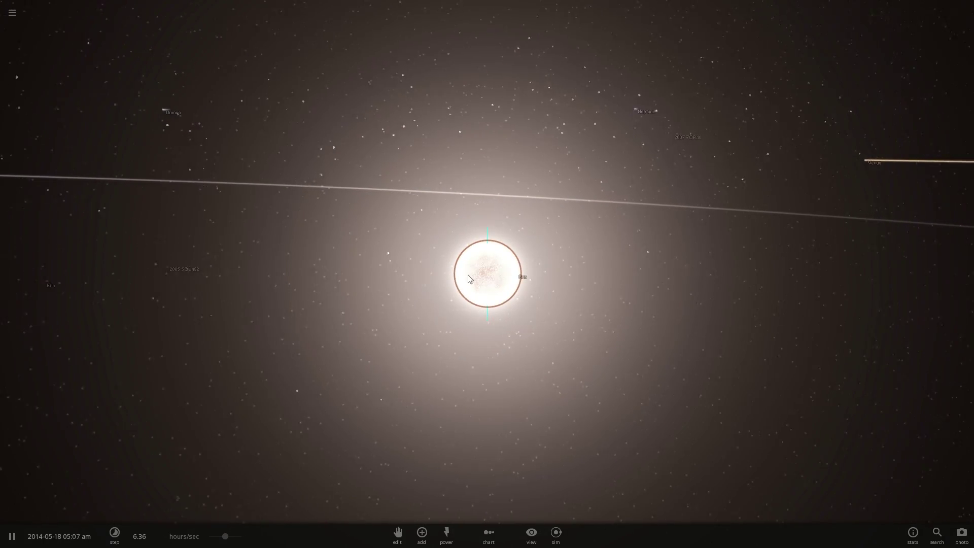
pyautogui.scroll(3, 469, 279)
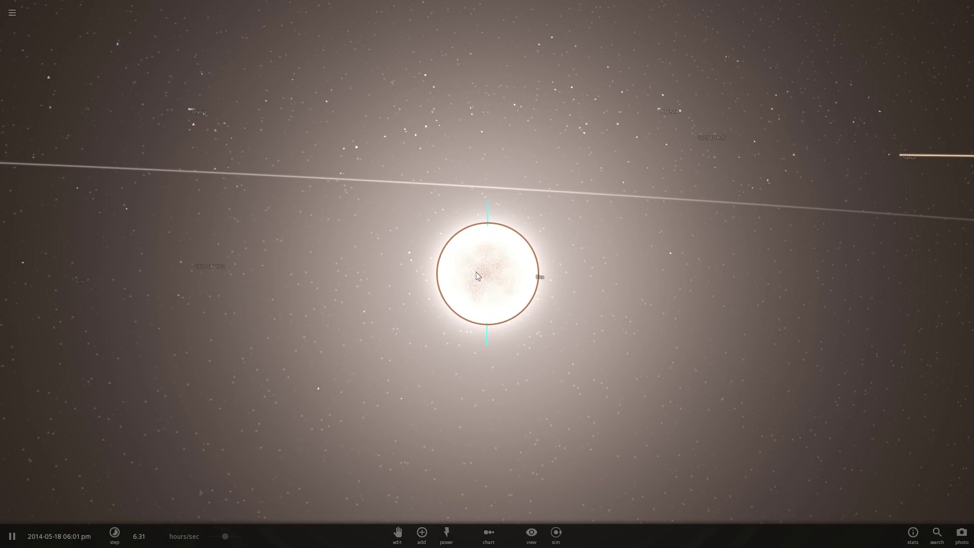
pyautogui.scroll(5, 476, 272)
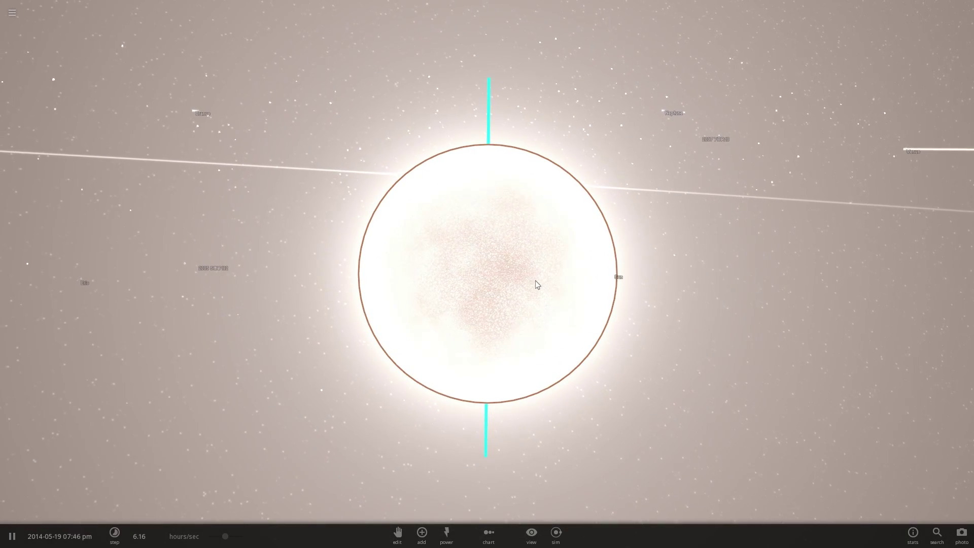
pyautogui.scroll(5, 535, 281)
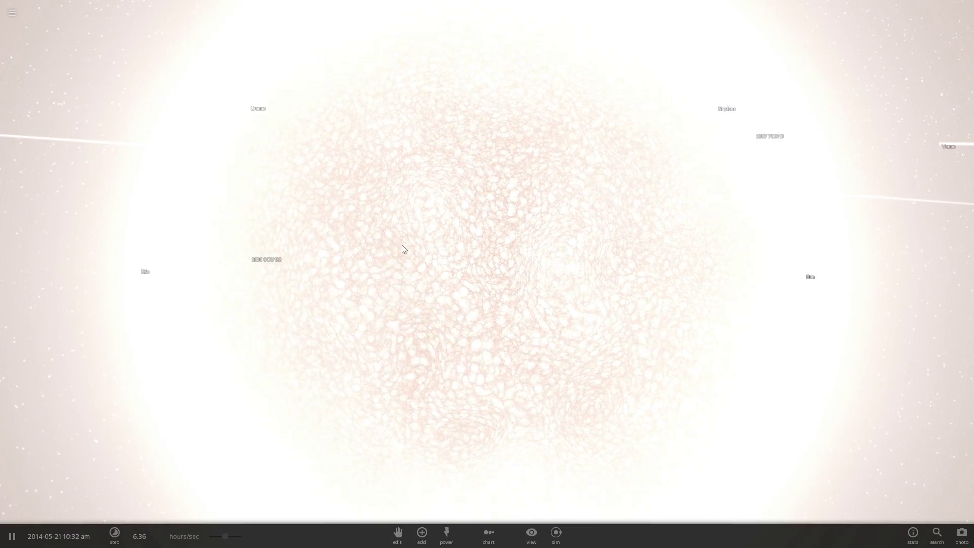
pyautogui.scroll(-5, 402, 249)
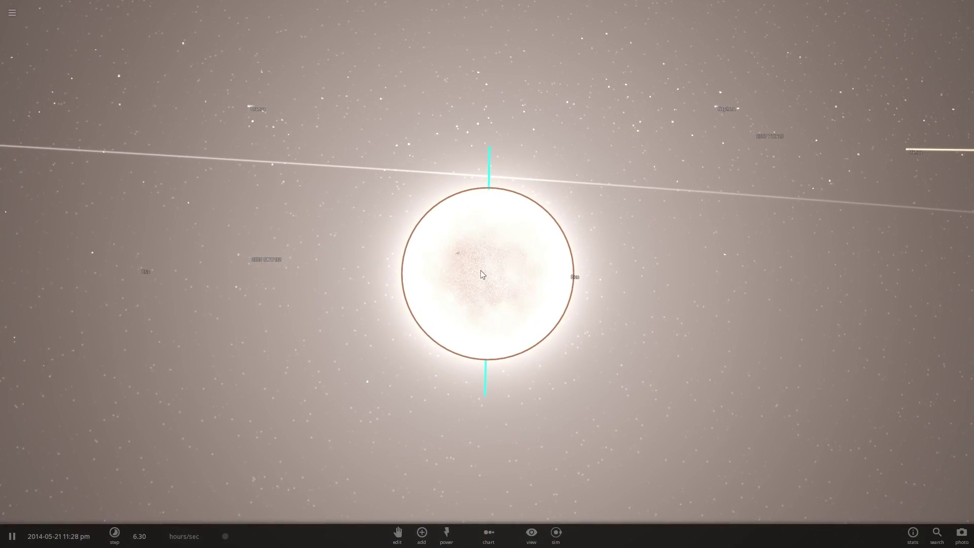
pyautogui.scroll(5, 483, 274)
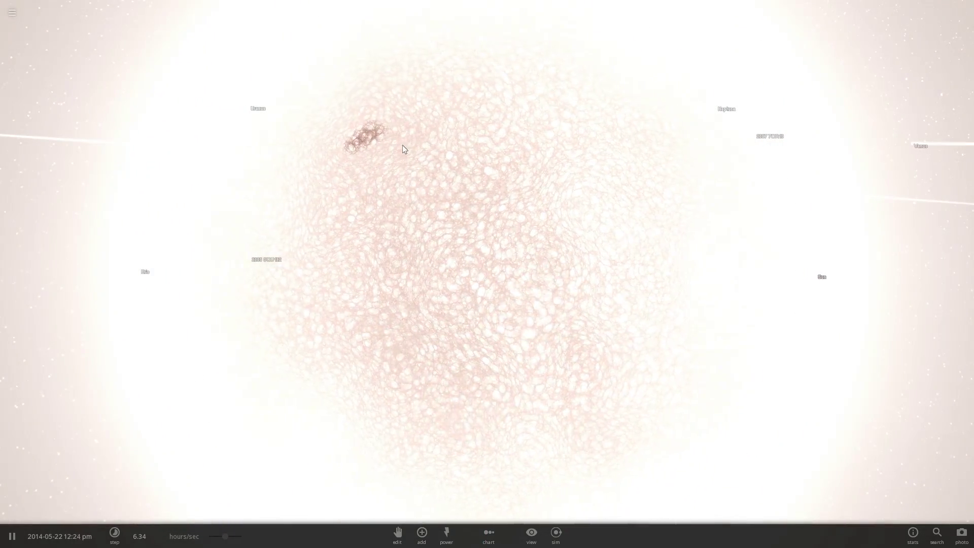
pyautogui.moveTo(403, 146); pyautogui.dragTo(401, 179)
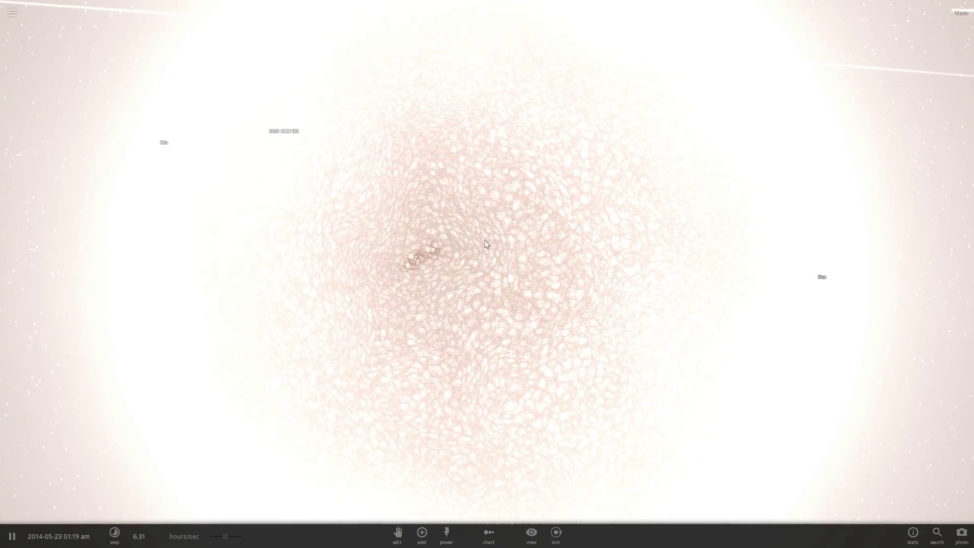
pyautogui.scroll(-3, 470, 247)
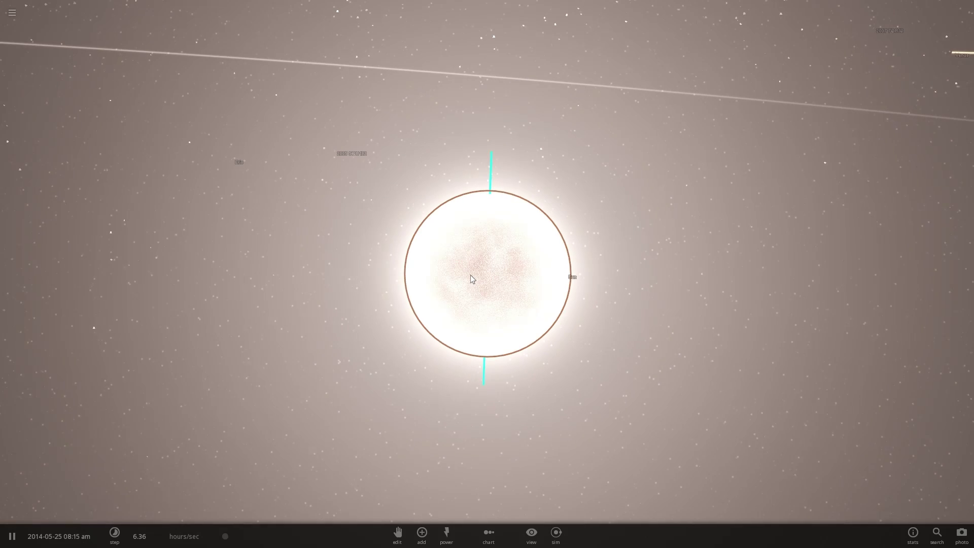
pyautogui.scroll(-2, 471, 275)
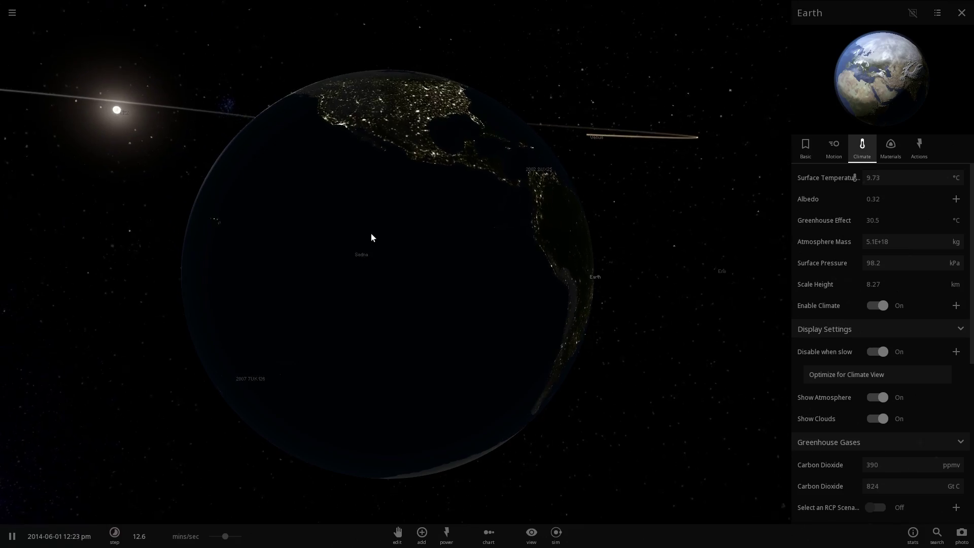
# Examine Earth's sunlit side over Asia, Europe and Africa with its climate properties open.
pyautogui.moveTo(384, 245); pyautogui.dragTo(531, 270)
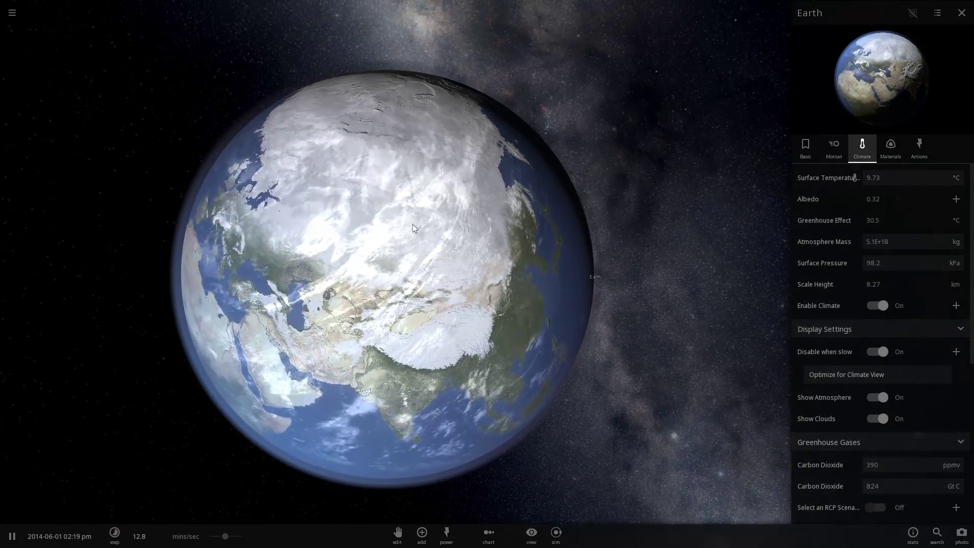
pyautogui.scroll(3, 282, 203)
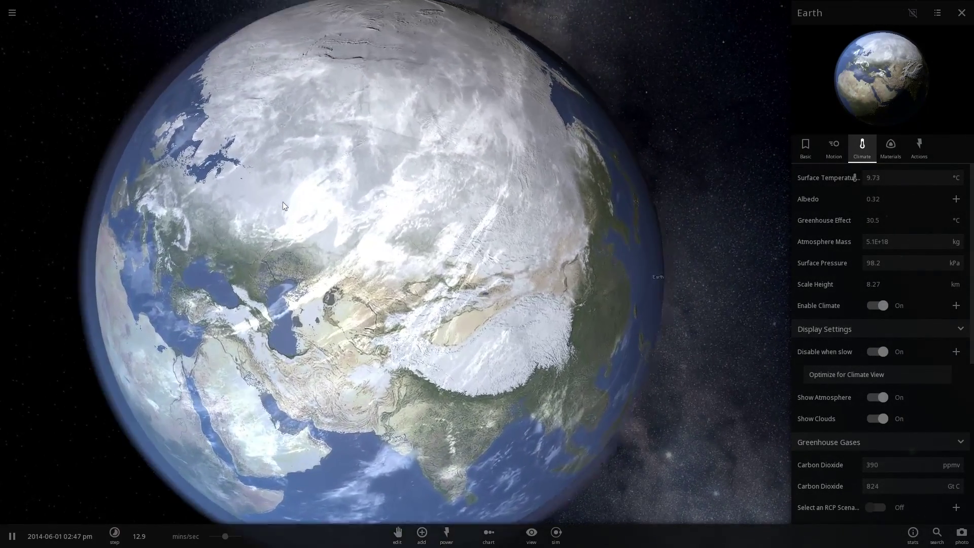
pyautogui.moveTo(206, 204); pyautogui.dragTo(300, 218)
pyautogui.scroll(-3, 319, 214)
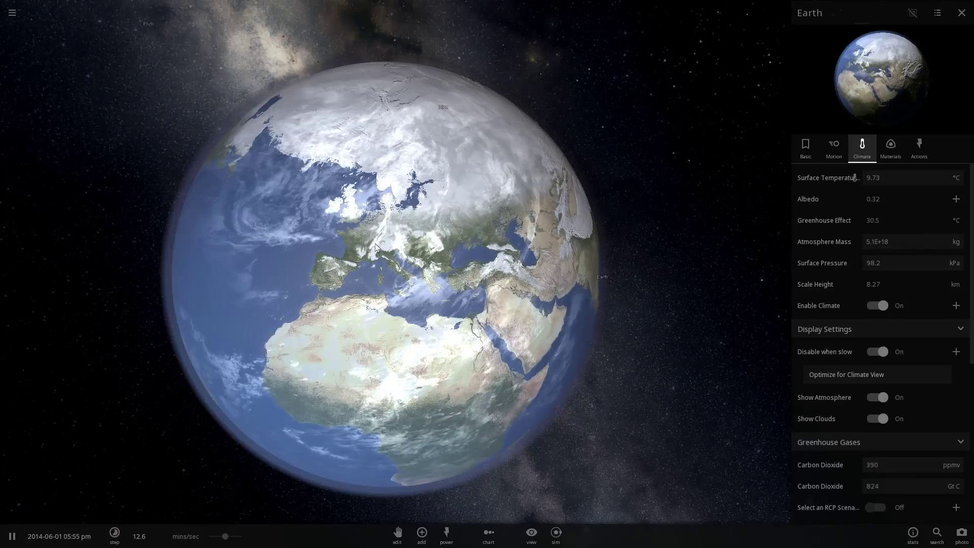
pyautogui.moveTo(367, 228); pyautogui.dragTo(345, 260)
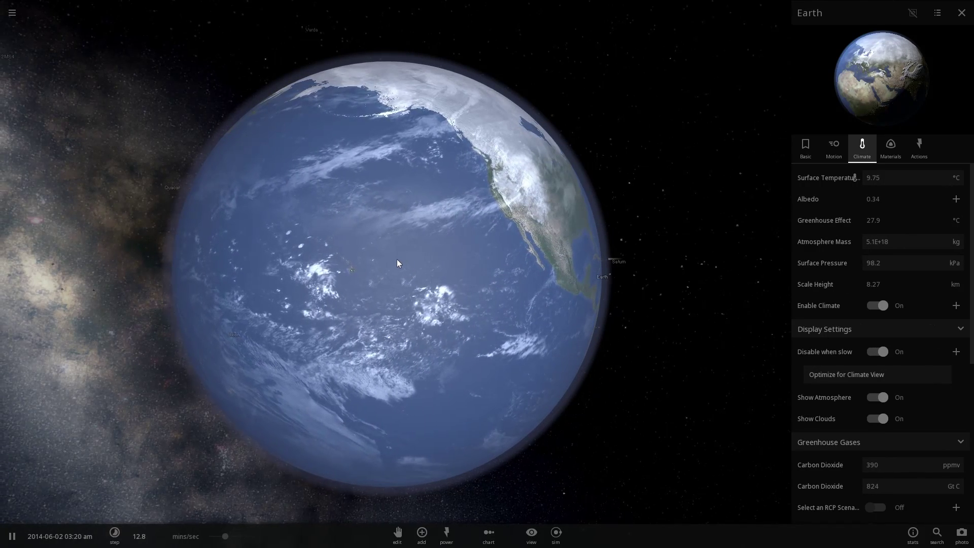
# Inspect Earth's clouds, ice cover and night-side lights around the Pacific and North America at different distances.
pyautogui.scroll(5, 393, 263)
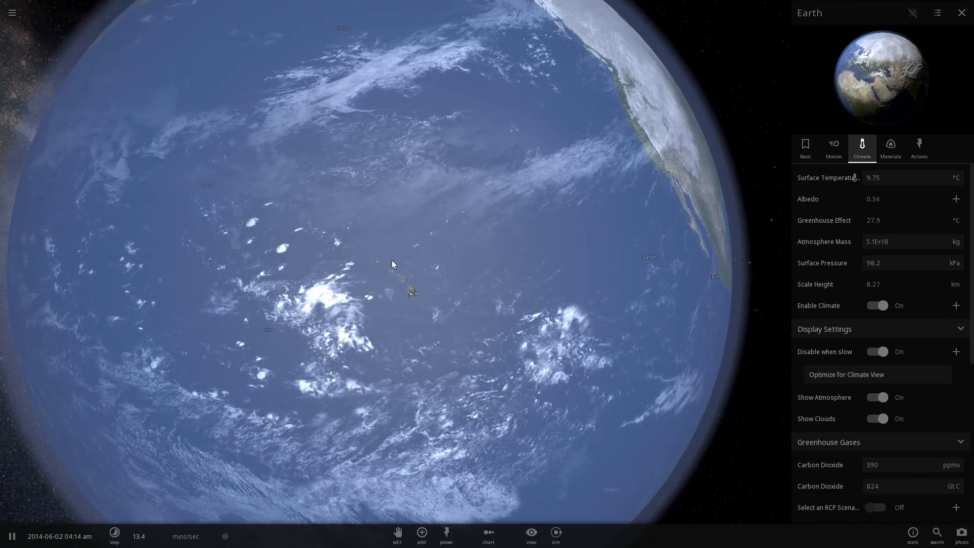
pyautogui.scroll(-5, 393, 263)
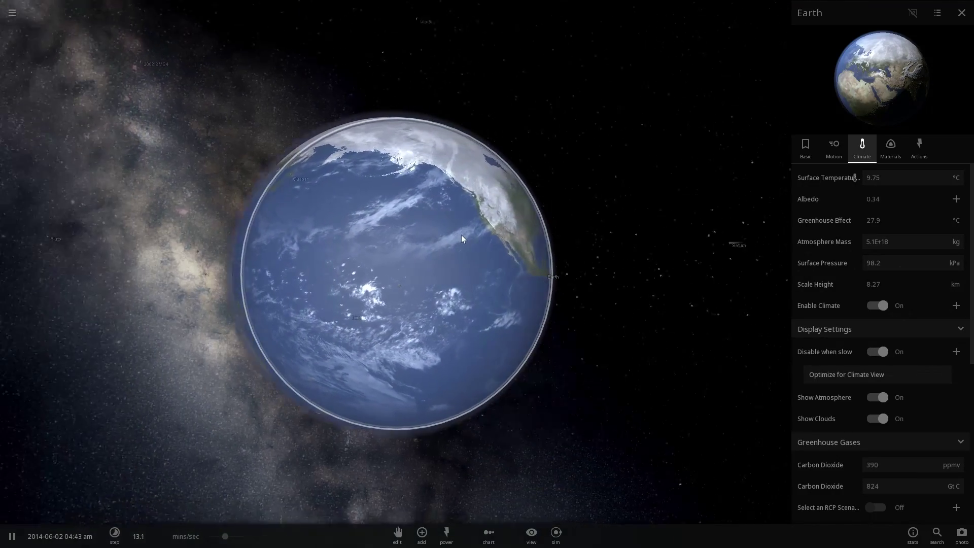
pyautogui.moveTo(461, 236); pyautogui.dragTo(363, 282)
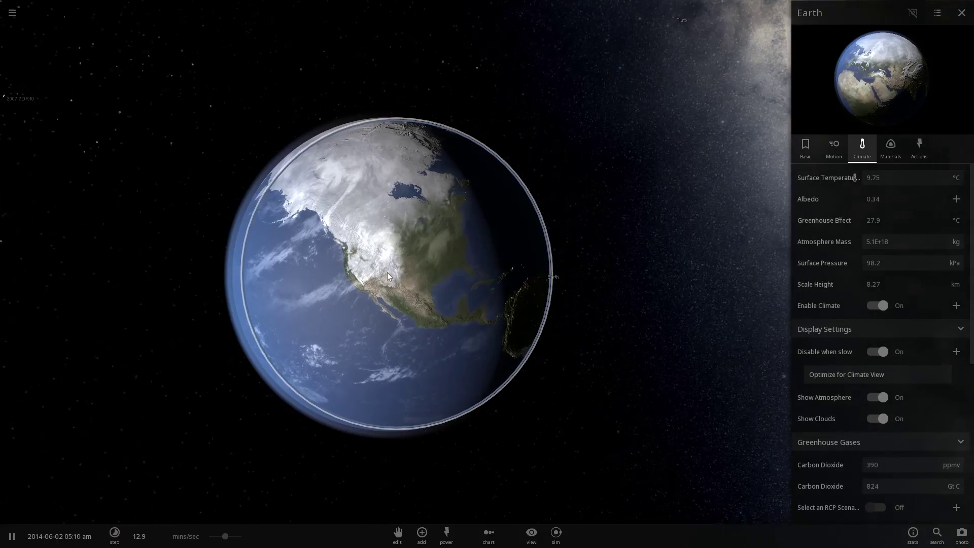
pyautogui.scroll(5, 388, 272)
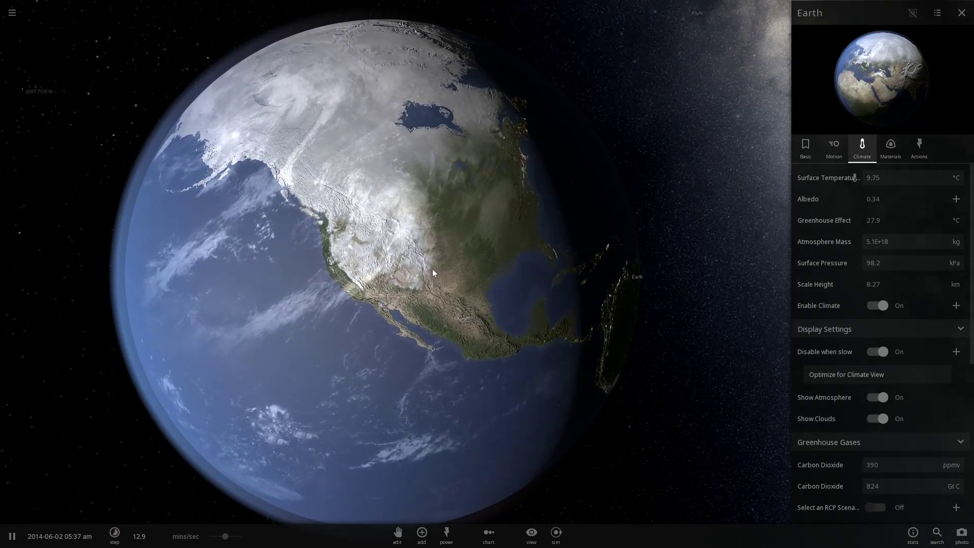
pyautogui.moveTo(433, 273); pyautogui.dragTo(385, 279)
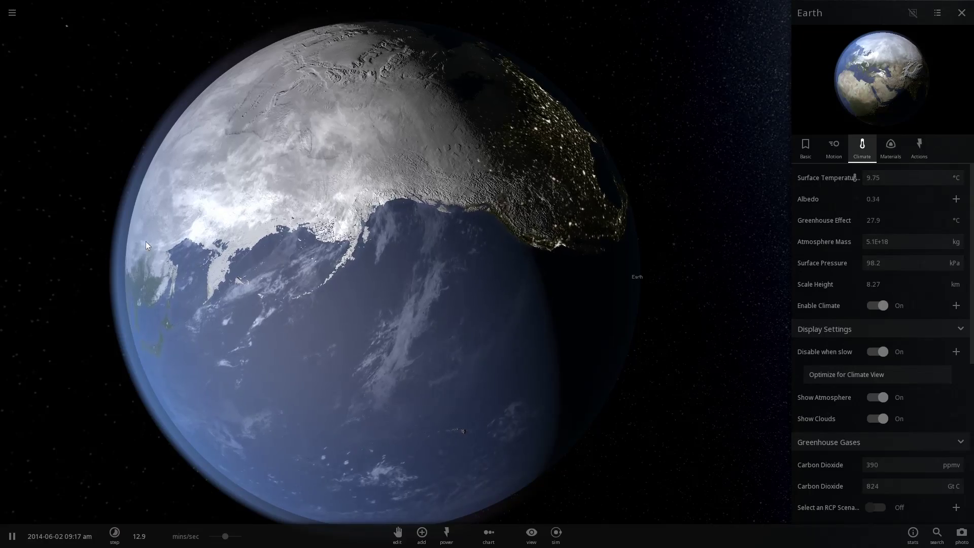
pyautogui.moveTo(438, 163); pyautogui.dragTo(288, 300)
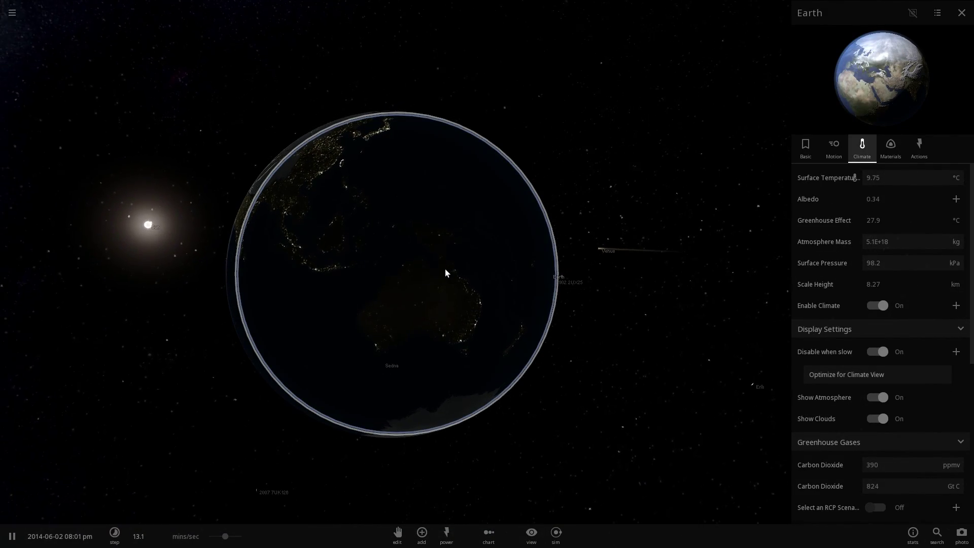
# Compare Earth's night-side lights over Asia and Australia with its sunlit side over North America.
pyautogui.moveTo(446, 273); pyautogui.dragTo(424, 290)
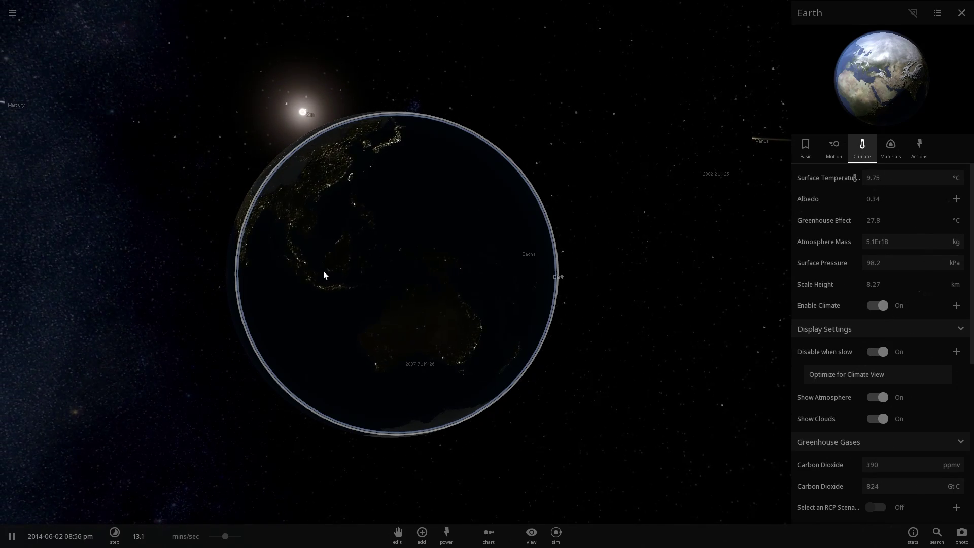
pyautogui.moveTo(324, 272); pyautogui.dragTo(265, 271)
pyautogui.moveTo(525, 276); pyautogui.dragTo(350, 276)
pyautogui.moveTo(484, 276); pyautogui.dragTo(366, 263)
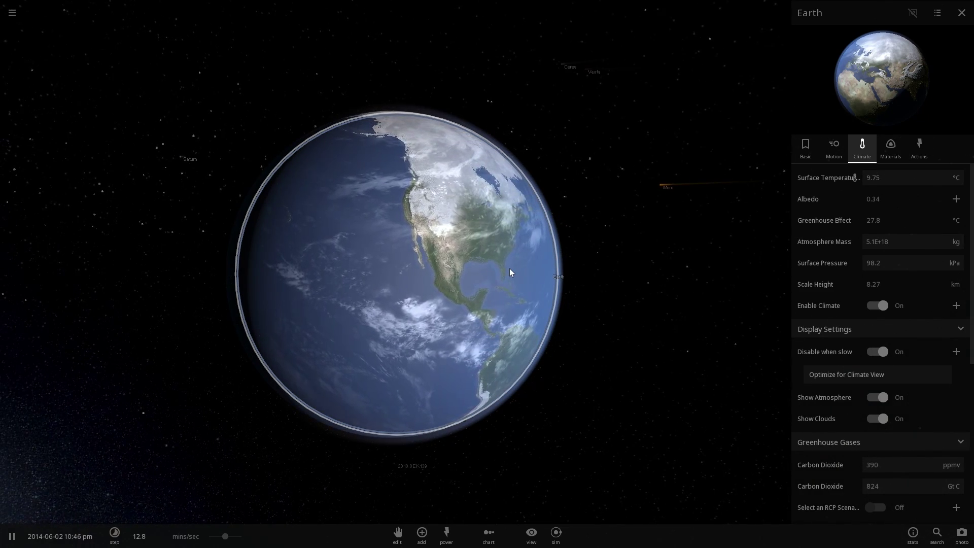
pyautogui.moveTo(510, 269); pyautogui.dragTo(452, 255)
pyautogui.scroll(5, 453, 255)
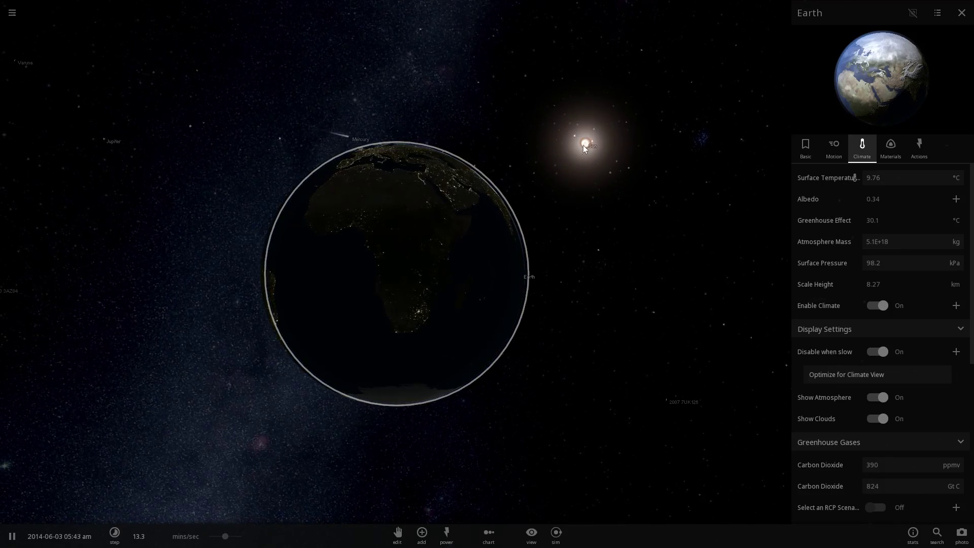
# Focus on the Sun and add the star Proxima Centauri in orbit close to it.
pyautogui.doubleClick(584, 145)
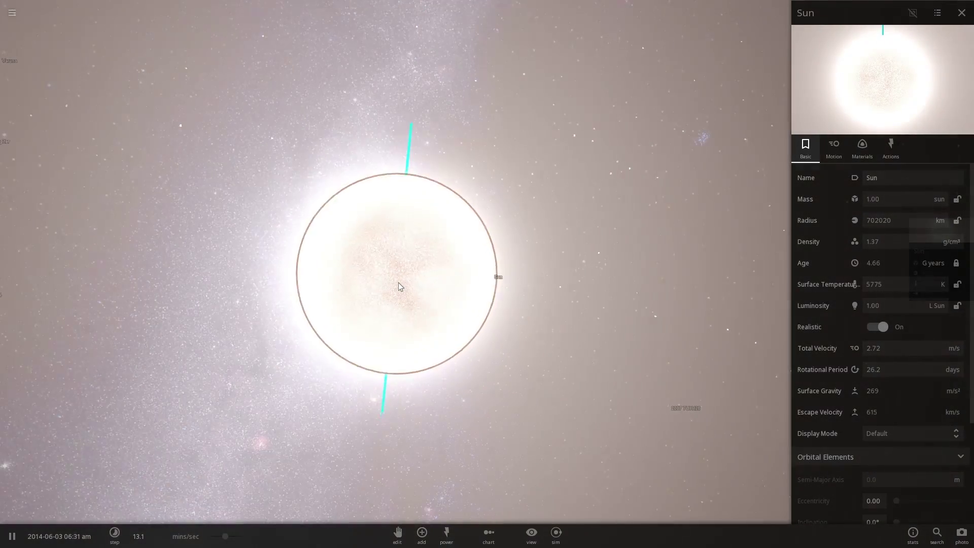
pyautogui.scroll(-2, 398, 282)
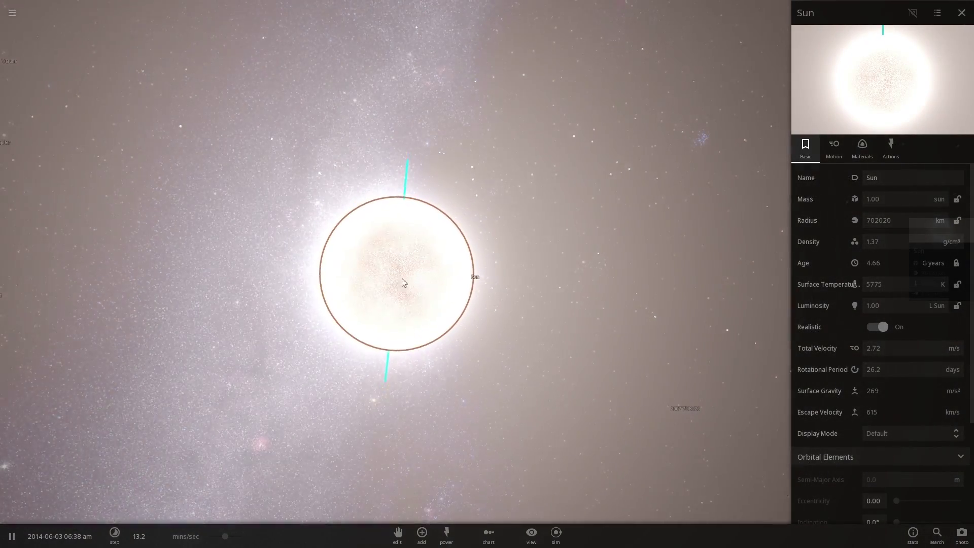
pyautogui.moveTo(402, 279); pyautogui.dragTo(421, 269)
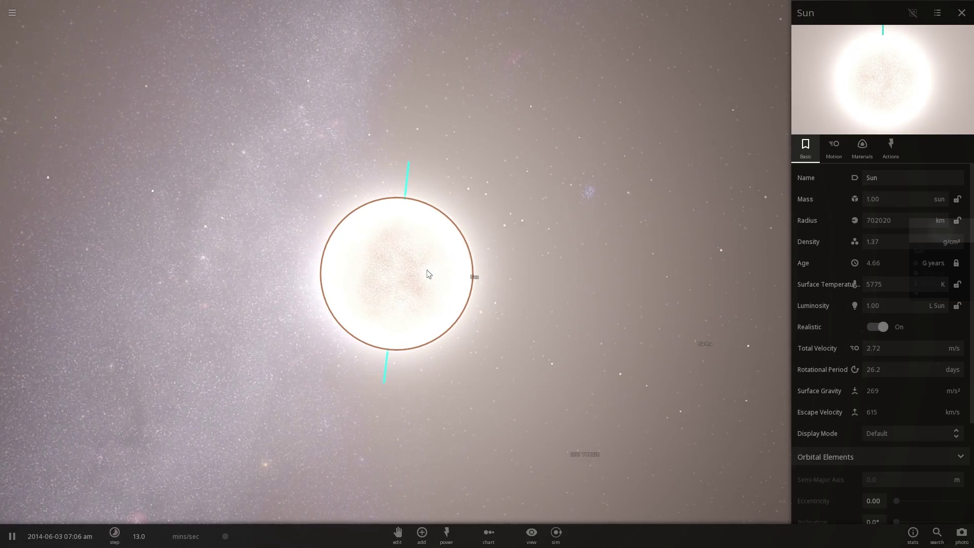
pyautogui.scroll(-2, 427, 270)
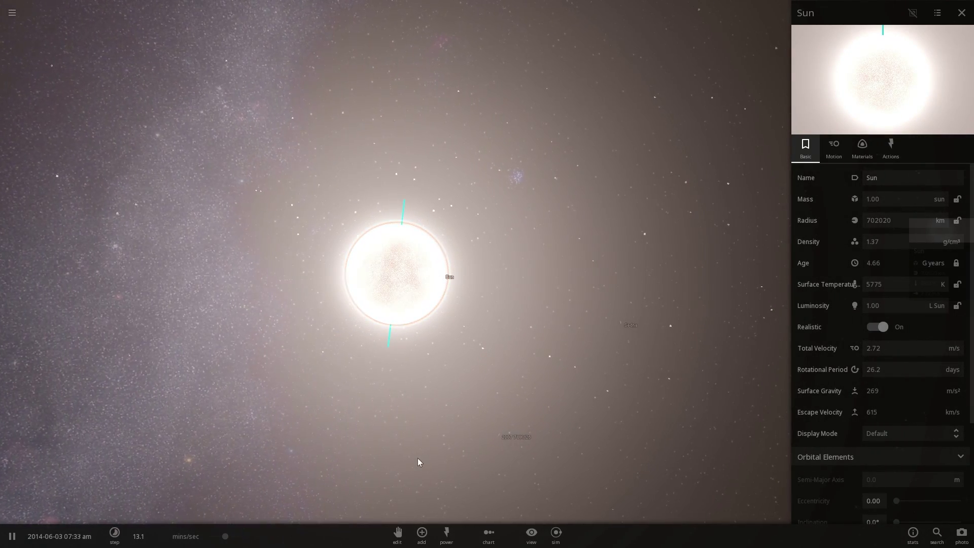
pyautogui.click(423, 532)
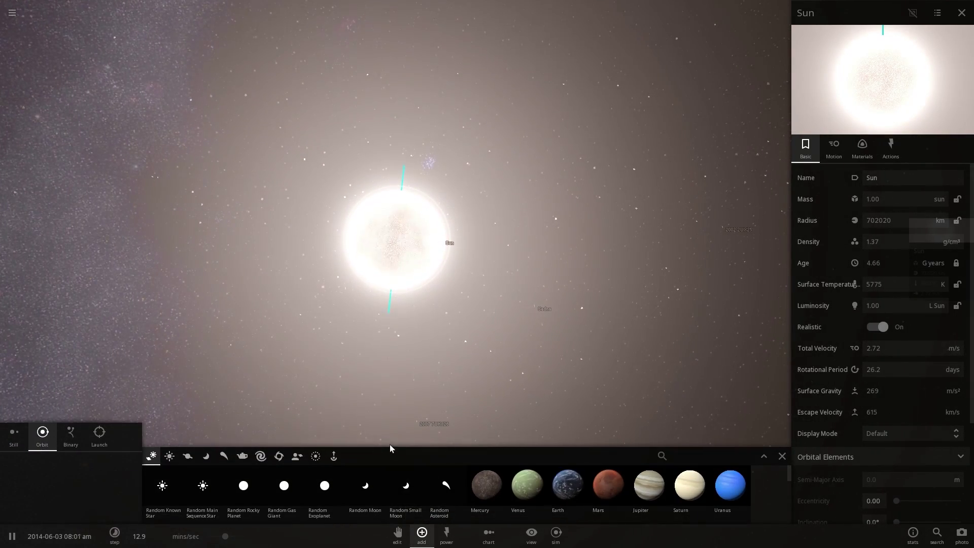
pyautogui.click(170, 456)
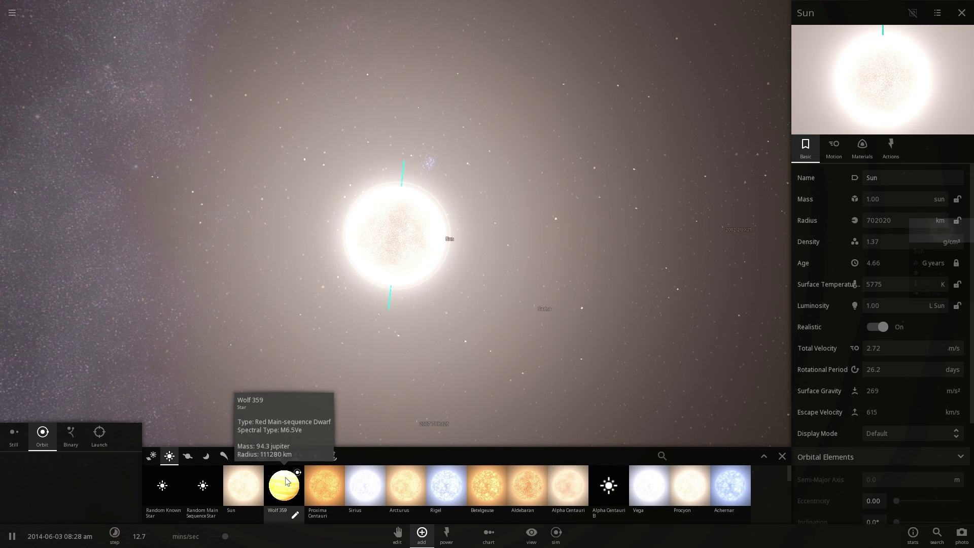
pyautogui.click(321, 486)
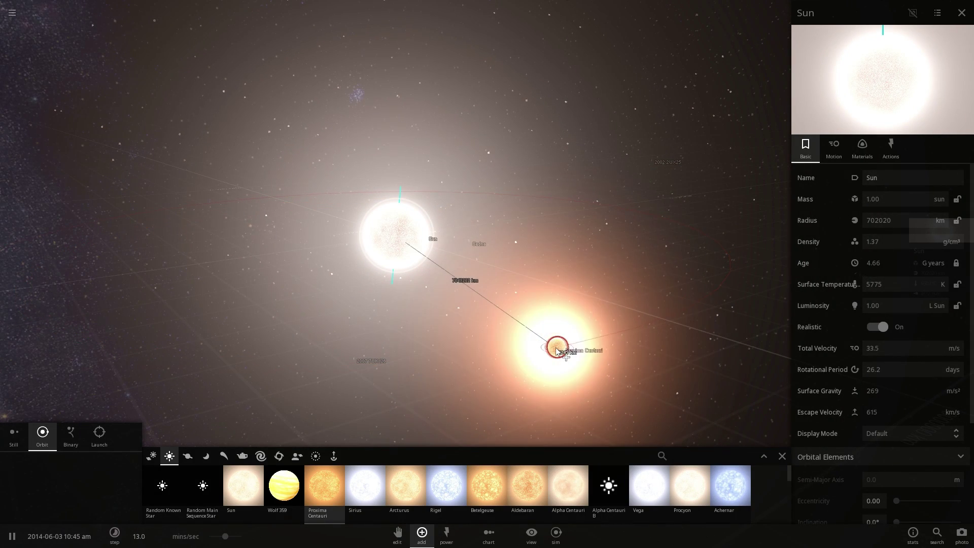
pyautogui.click(557, 349)
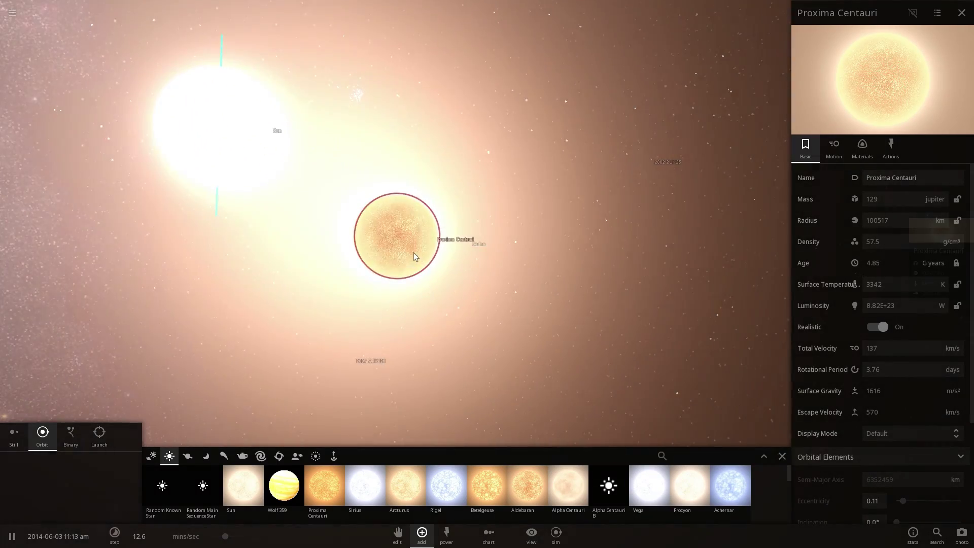
# Examine Proxima Centauri beside the much larger Sun from several angles.
pyautogui.scroll(-5, 376, 211)
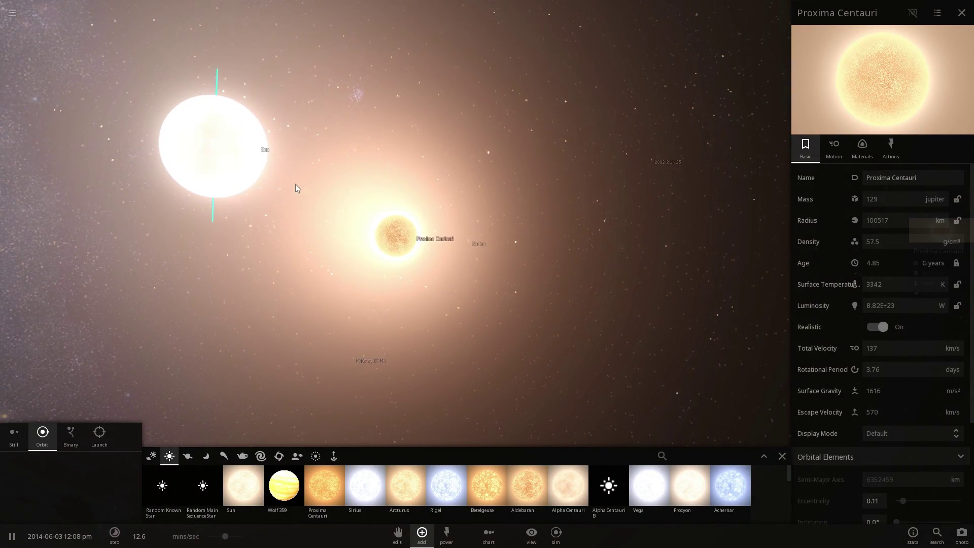
pyautogui.moveTo(295, 184); pyautogui.dragTo(284, 203, button='right')
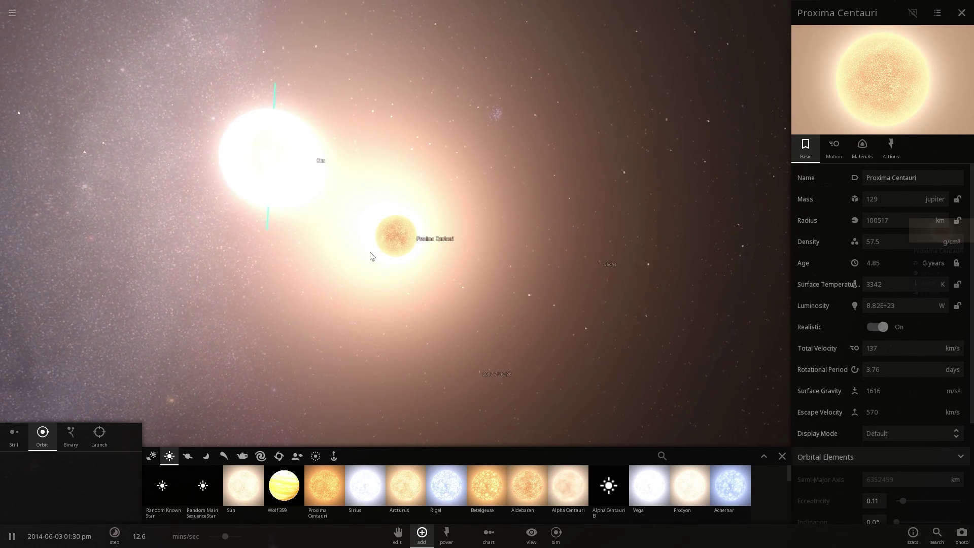
pyautogui.moveTo(370, 256); pyautogui.dragTo(584, 39, button='right')
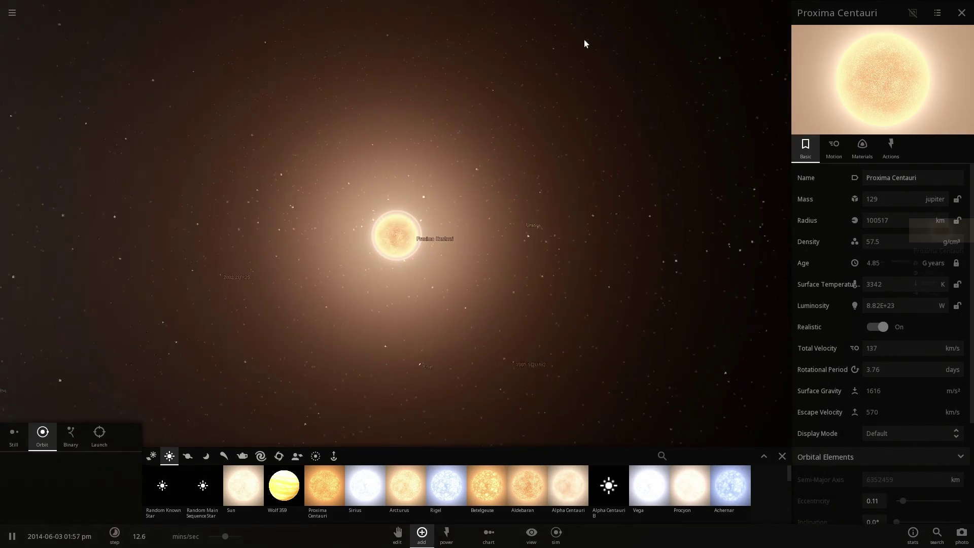
pyautogui.moveTo(668, 120); pyautogui.dragTo(470, 157, button='right')
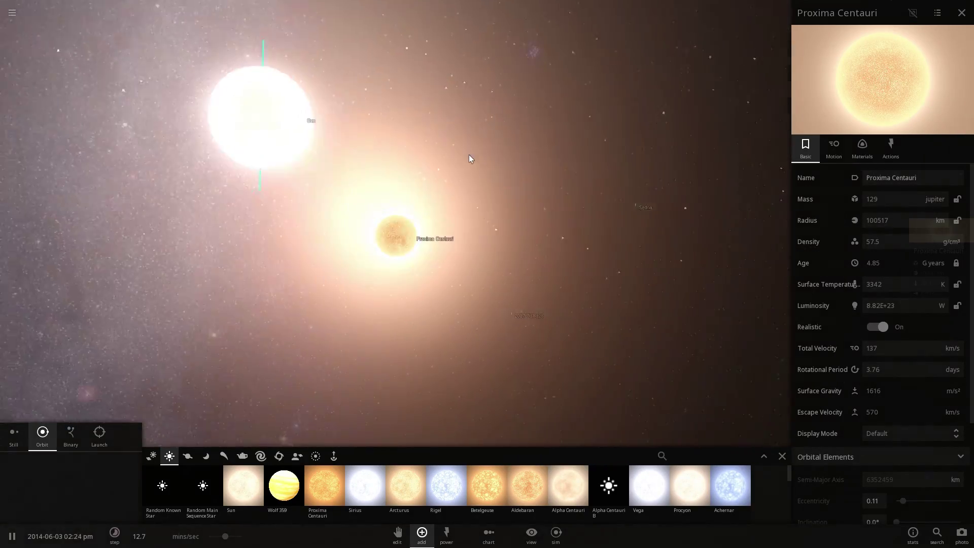
pyautogui.moveTo(413, 236); pyautogui.dragTo(449, 250, button='right')
# Examine Proxima Centauri's surface and flare activity up close, including the area facing the Sun.
pyautogui.scroll(2, 449, 250)
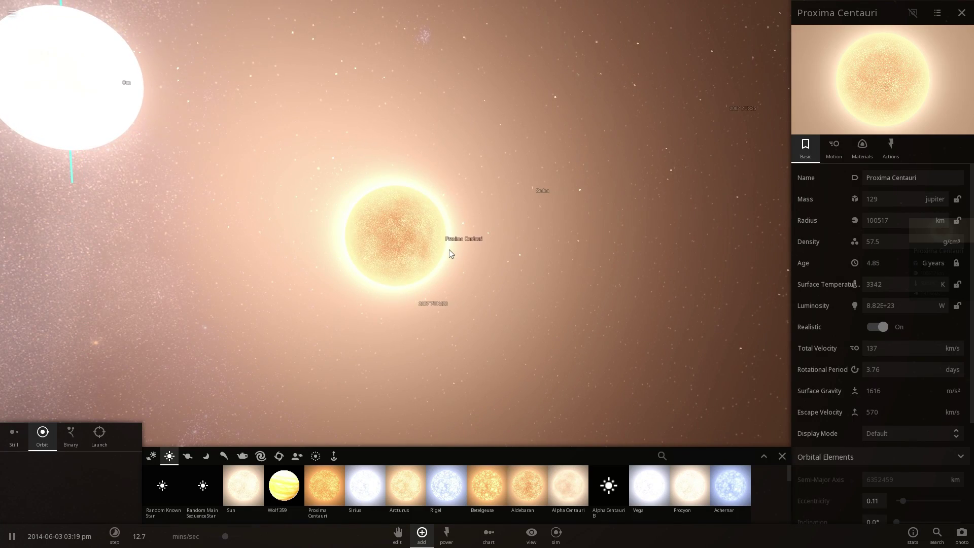
pyautogui.moveTo(447, 262); pyautogui.dragTo(433, 246, button='right')
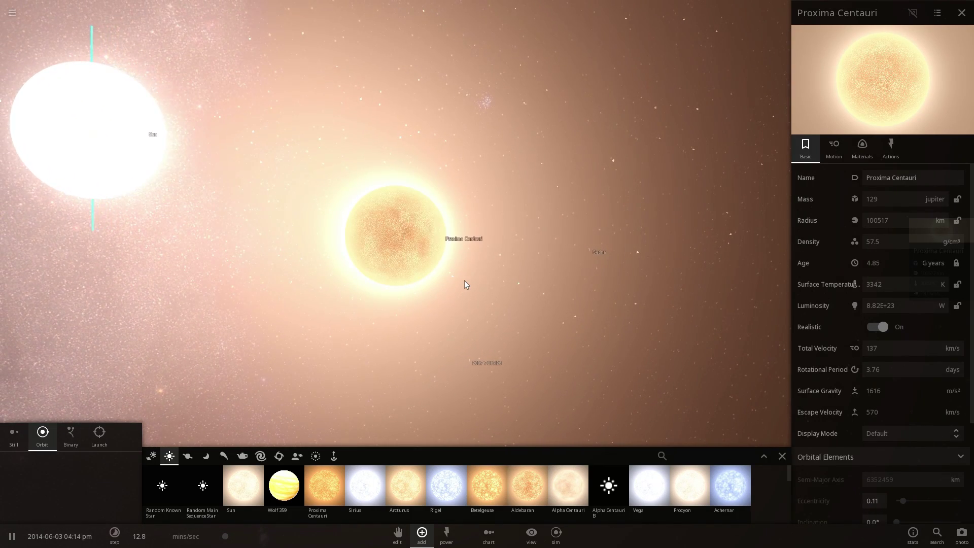
pyautogui.moveTo(469, 282); pyautogui.dragTo(458, 279, button='right')
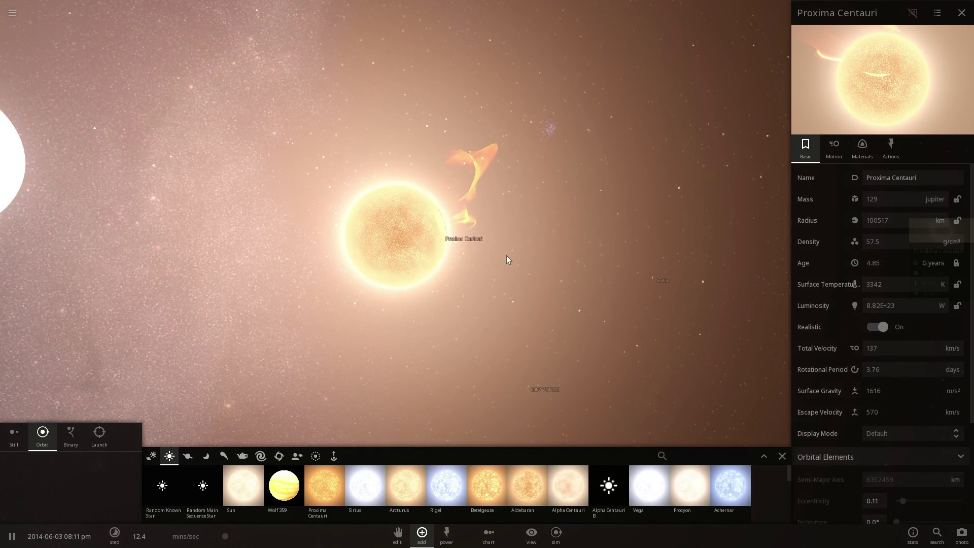
pyautogui.moveTo(507, 256); pyautogui.dragTo(459, 252, button='right')
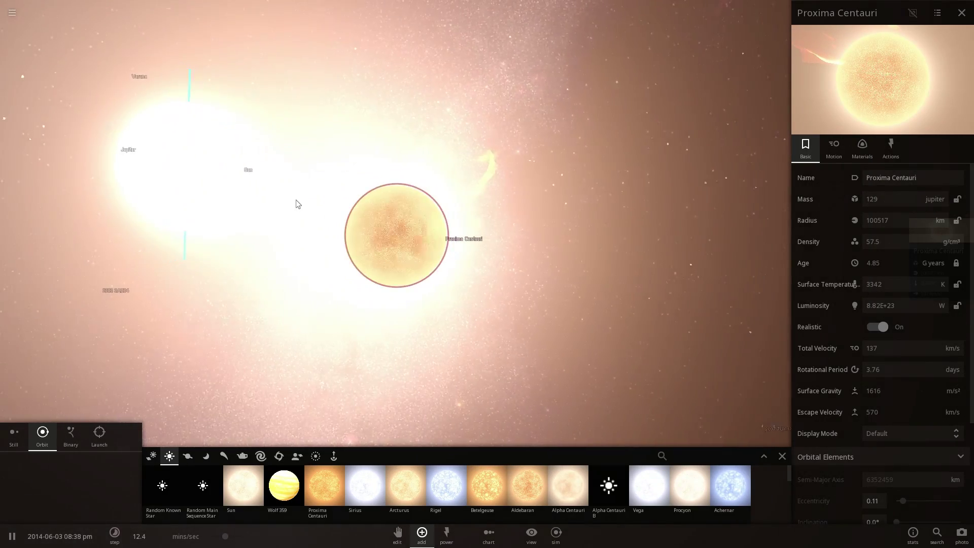
pyautogui.moveTo(300, 205); pyautogui.dragTo(326, 223, button='right')
pyautogui.scroll(-2, 326, 223)
pyautogui.scroll(-3, 303, 215)
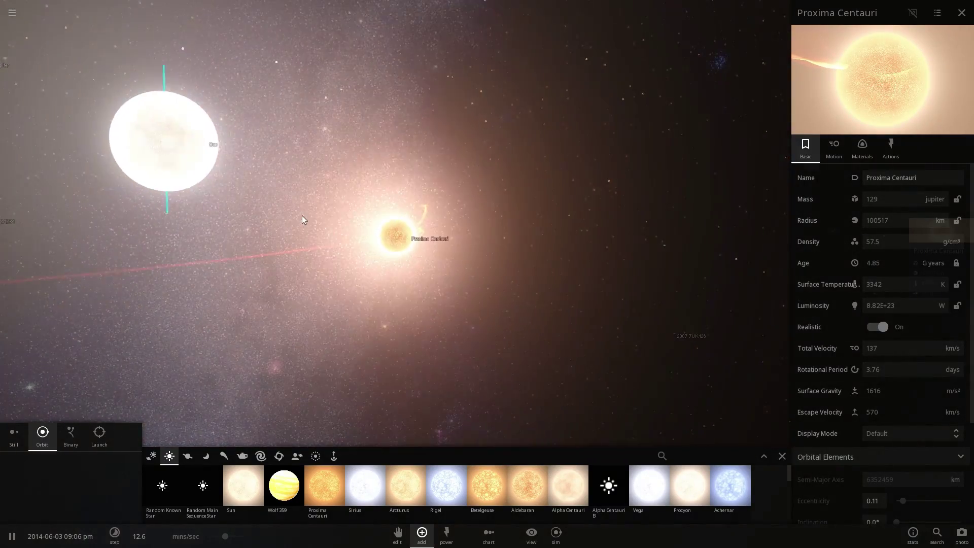
# Focus on the Sun to follow Proxima Centauri's passage around it, and browse the catalogue of stars available to add.
pyautogui.doubleClick(171, 149)
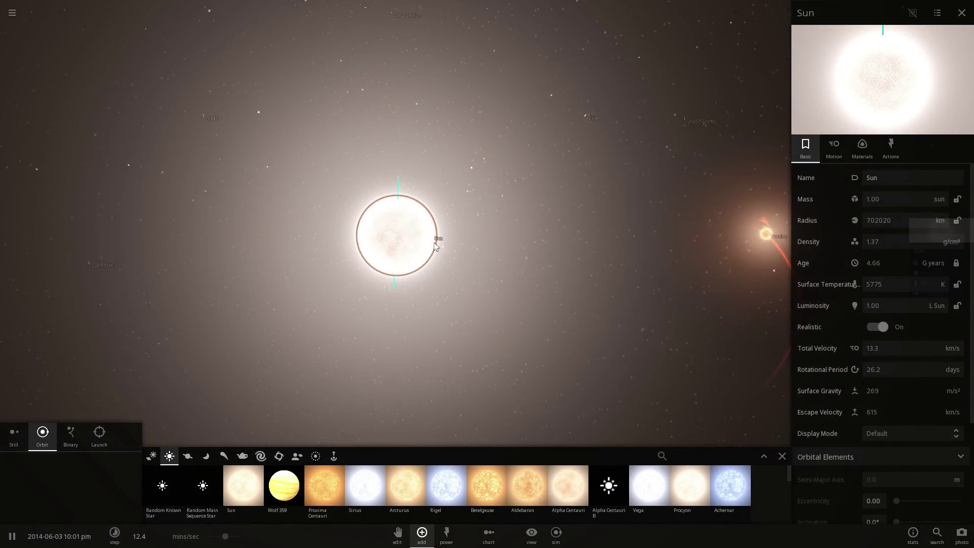
pyautogui.scroll(2, 409, 325)
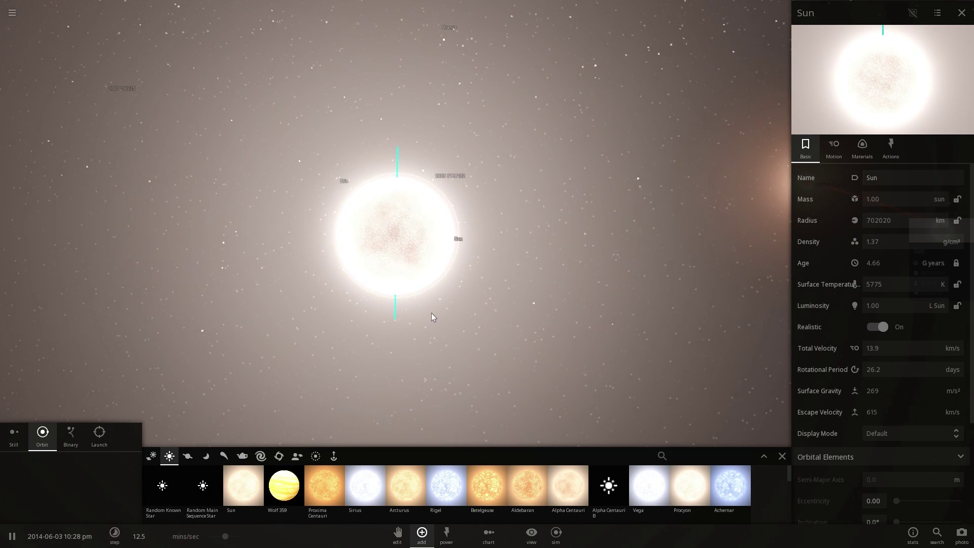
pyautogui.moveTo(432, 313); pyautogui.dragTo(479, 297)
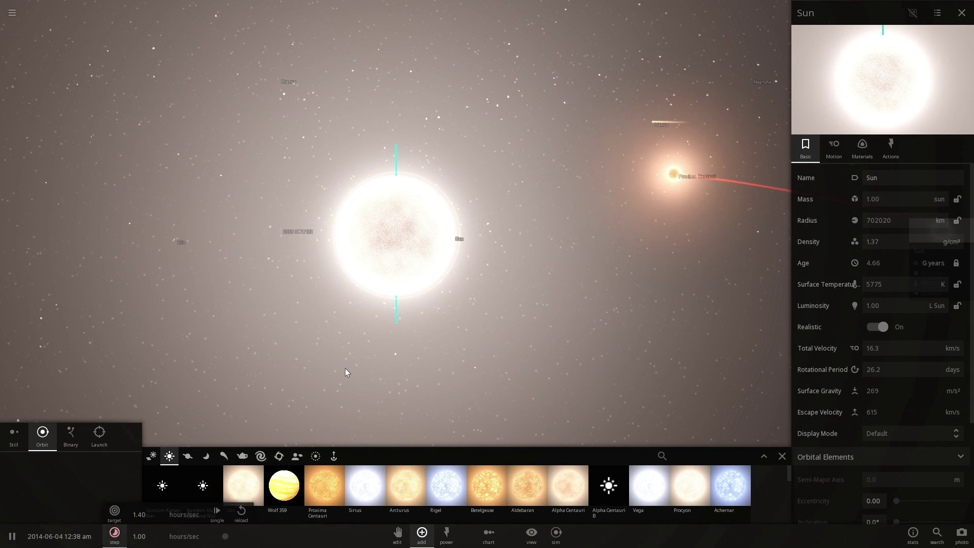
pyautogui.moveTo(595, 231); pyautogui.dragTo(556, 249)
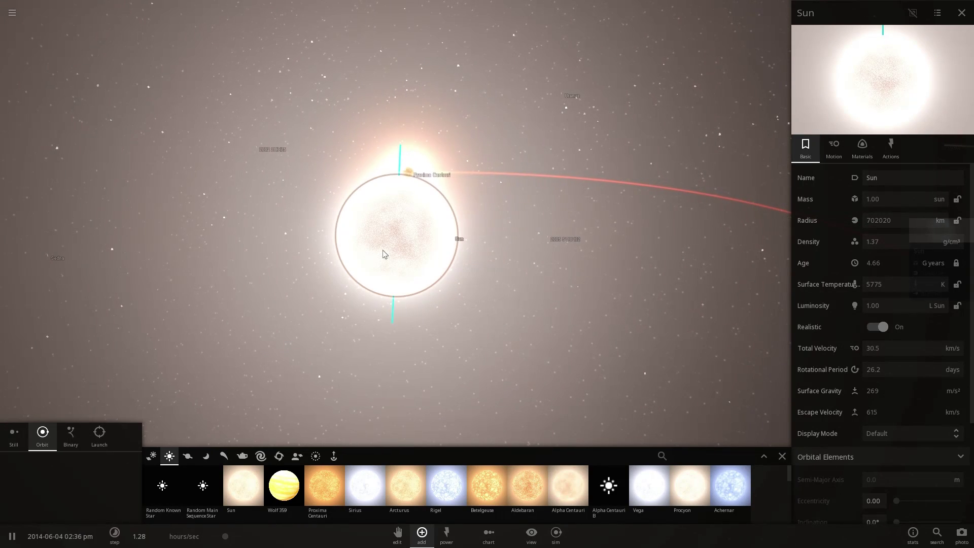
pyautogui.scroll(3, 398, 246)
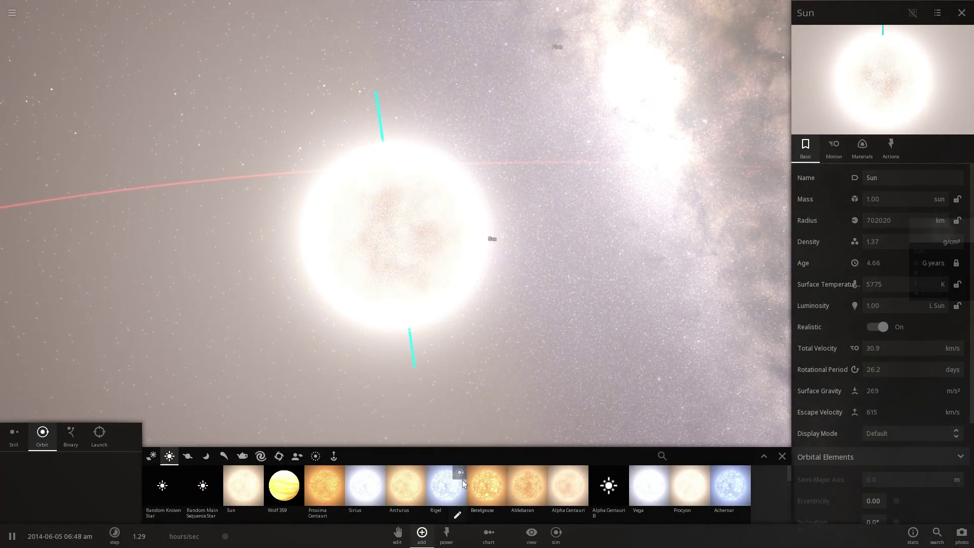
pyautogui.scroll(-5, 348, 482)
pyautogui.scroll(-5, 348, 482)
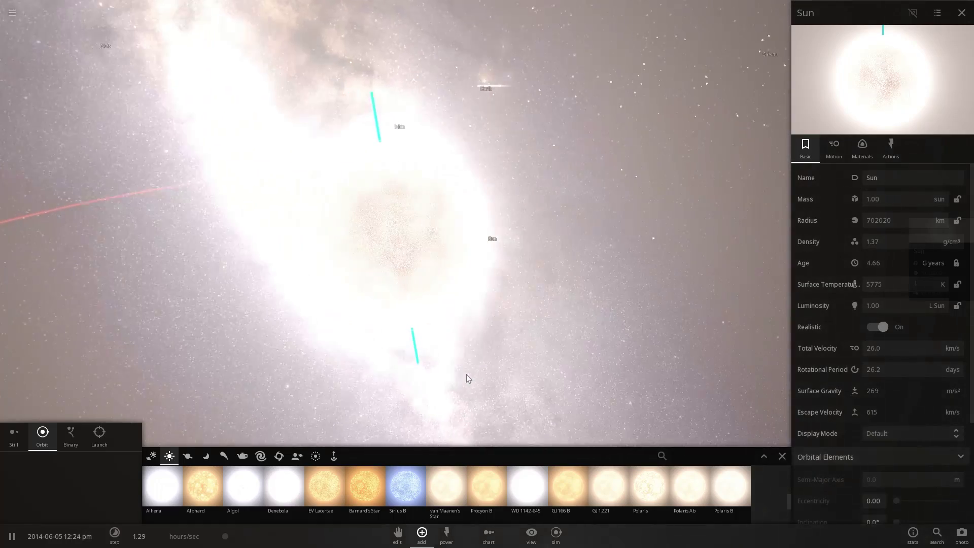
# Examine Proxima Centauri's orbital path around the Sun from progressively greater distances.
pyautogui.scroll(-3, 492, 370)
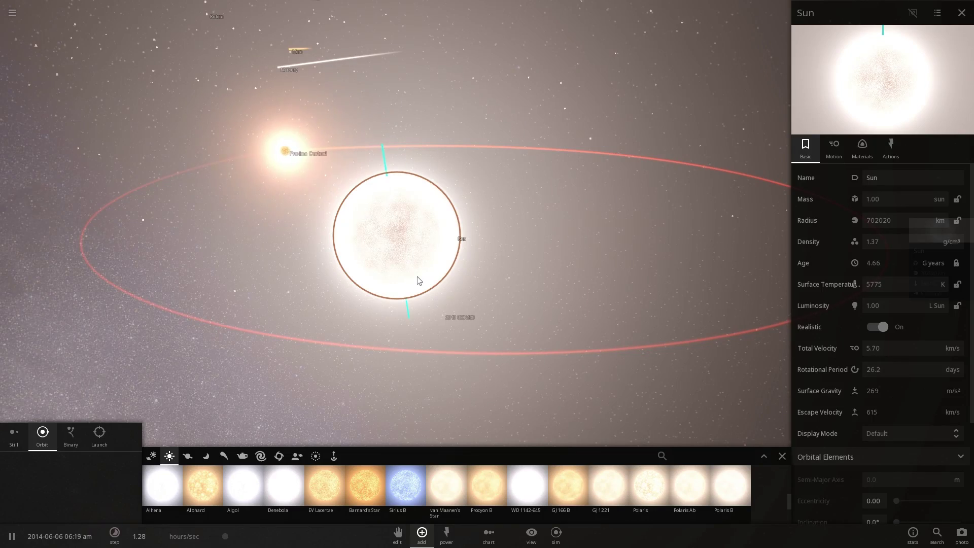
pyautogui.scroll(-2, 417, 276)
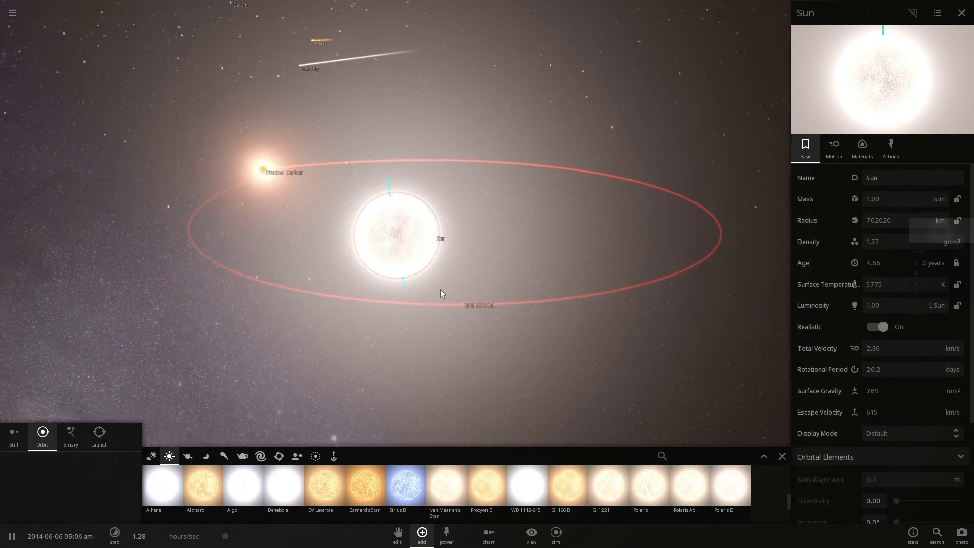
pyautogui.moveTo(440, 290); pyautogui.dragTo(415, 291)
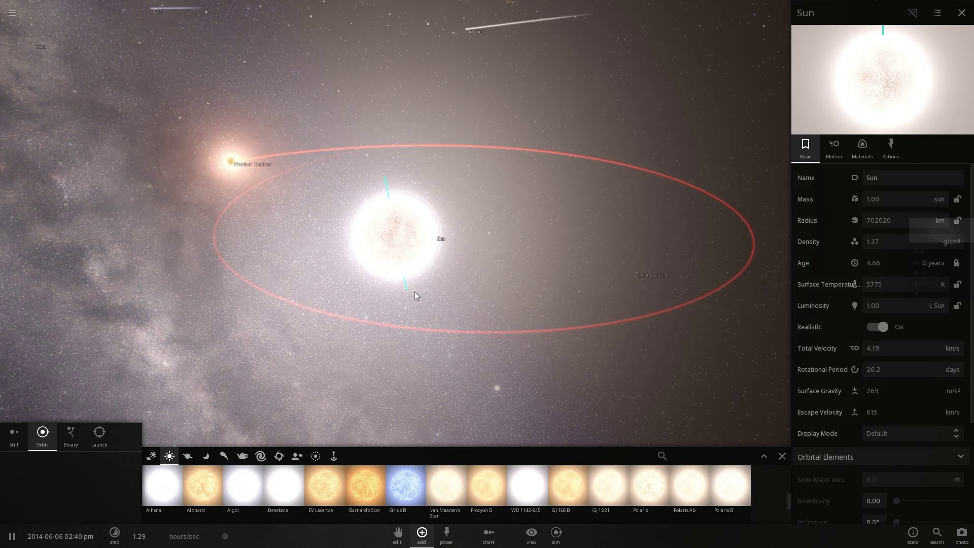
pyautogui.moveTo(415, 291); pyautogui.dragTo(310, 313)
pyautogui.scroll(-5, 309, 314)
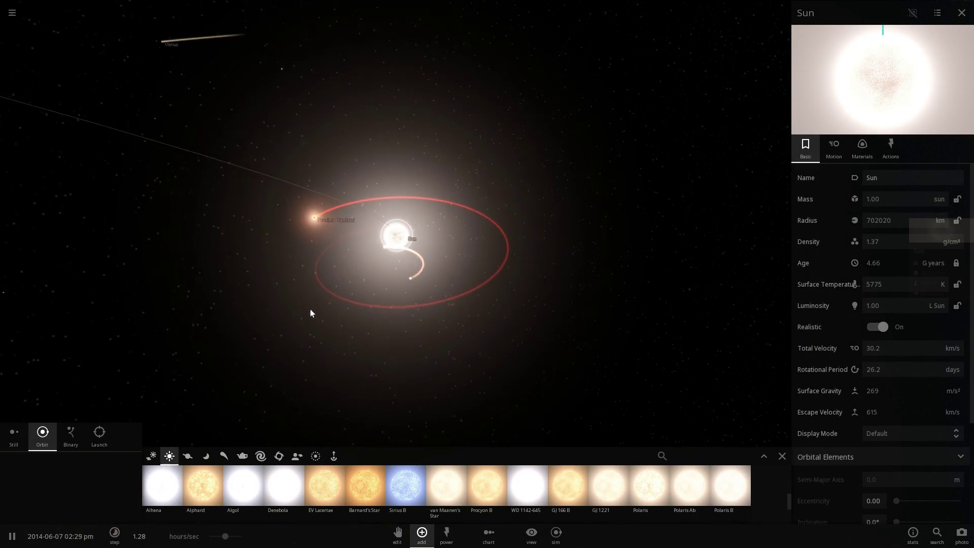
pyautogui.scroll(-5, 321, 322)
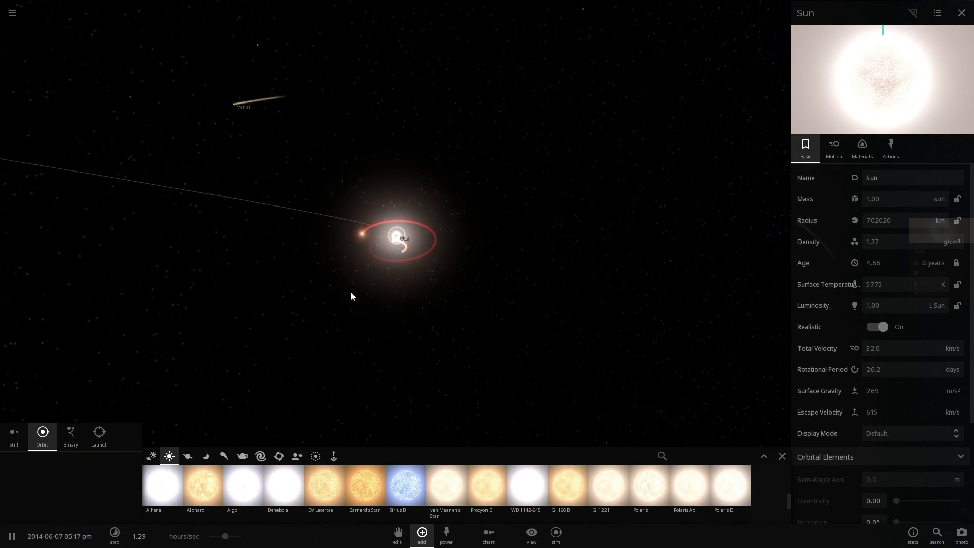
# Inspect the Sun and Proxima Centauri pair against the trails of Mercury, Earth and Mars from low viewing angles.
pyautogui.moveTo(383, 299); pyautogui.dragTo(546, 270)
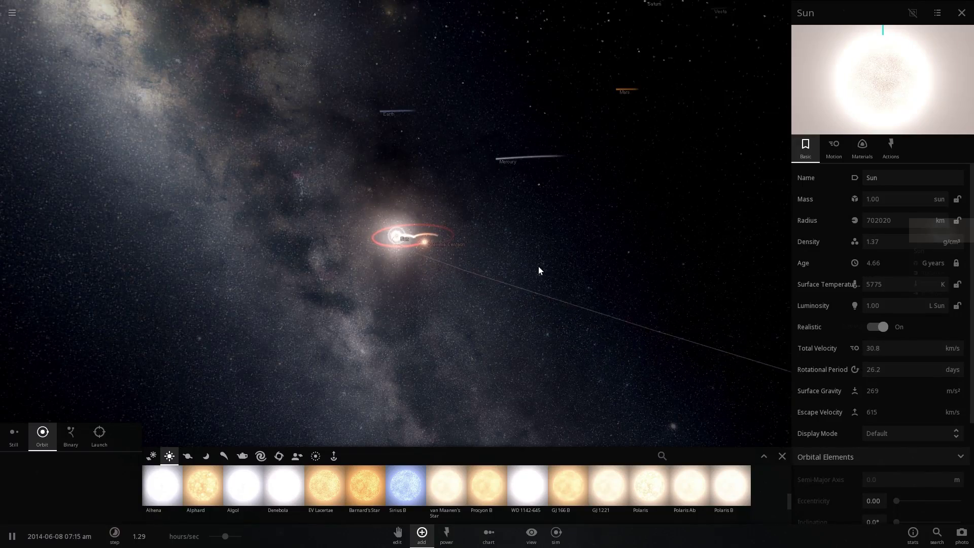
pyautogui.moveTo(539, 269); pyautogui.dragTo(578, 269)
pyautogui.scroll(2, 534, 271)
pyautogui.scroll(2, 528, 282)
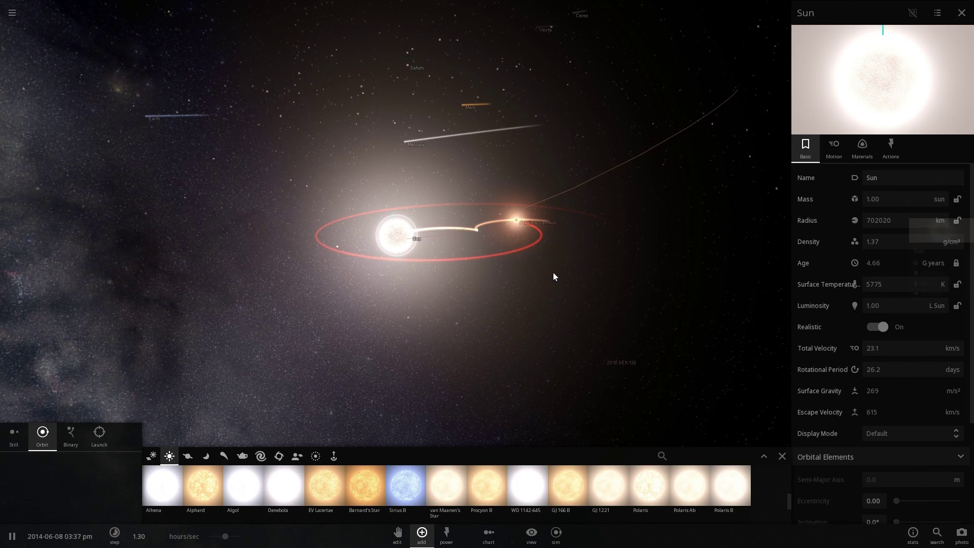
pyautogui.moveTo(553, 273); pyautogui.dragTo(569, 267, button='right')
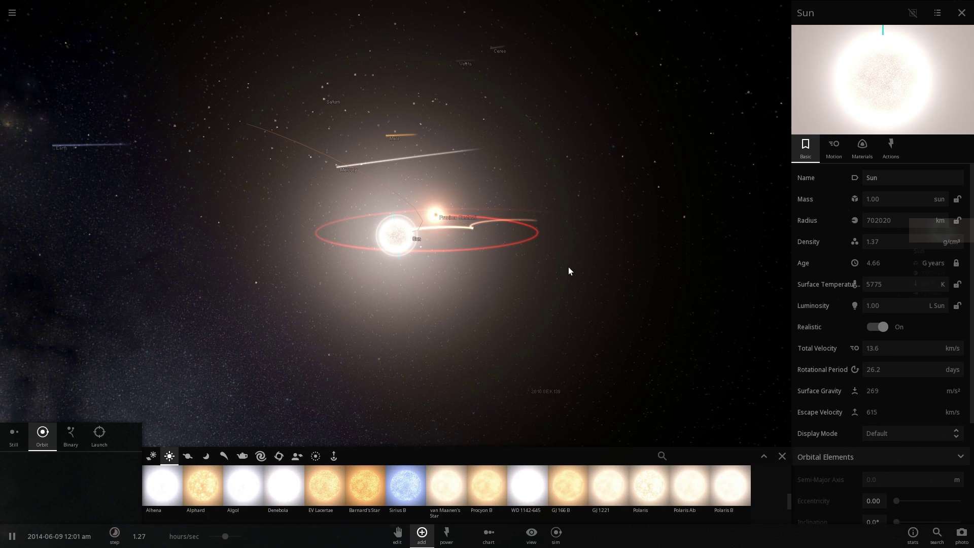
pyautogui.scroll(-3, 568, 267)
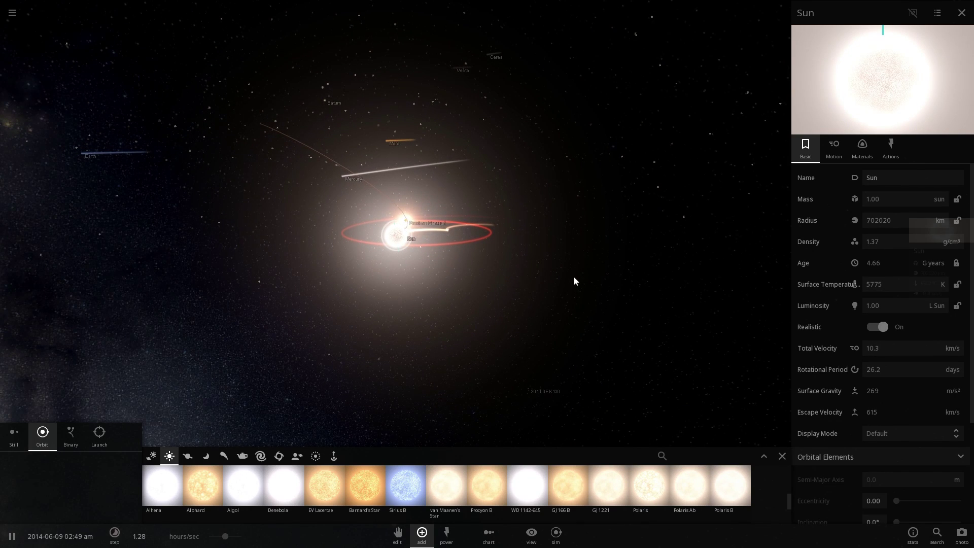
# Examine Proxima Centauri's orbit around the Sun from several angles, first at a distance and again from closer in.
pyautogui.moveTo(574, 277); pyautogui.dragTo(553, 257)
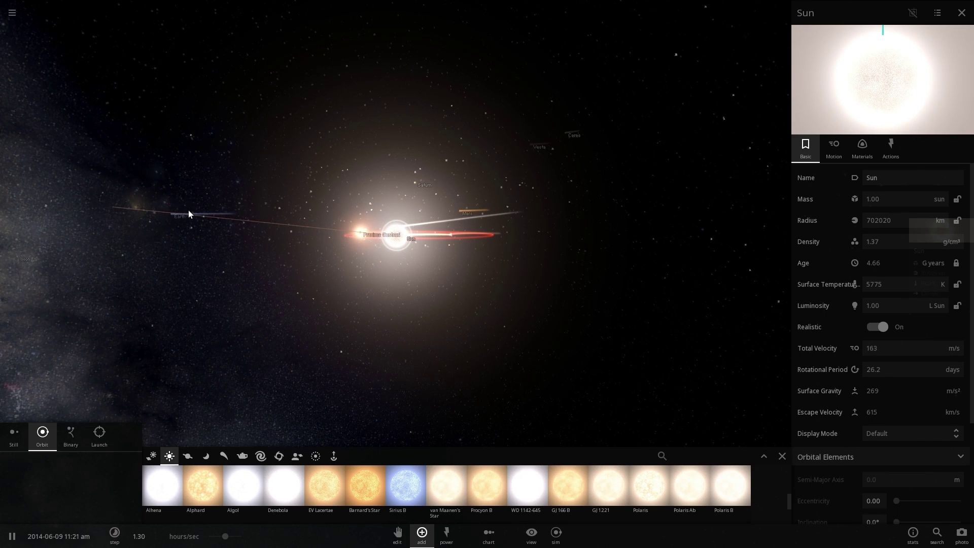
pyautogui.moveTo(188, 210); pyautogui.dragTo(195, 216)
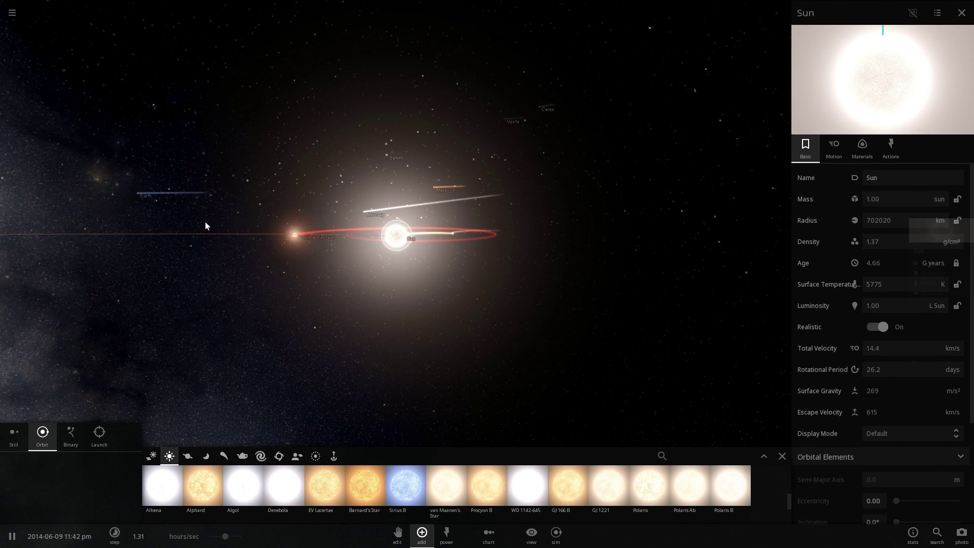
pyautogui.moveTo(205, 221); pyautogui.dragTo(281, 226)
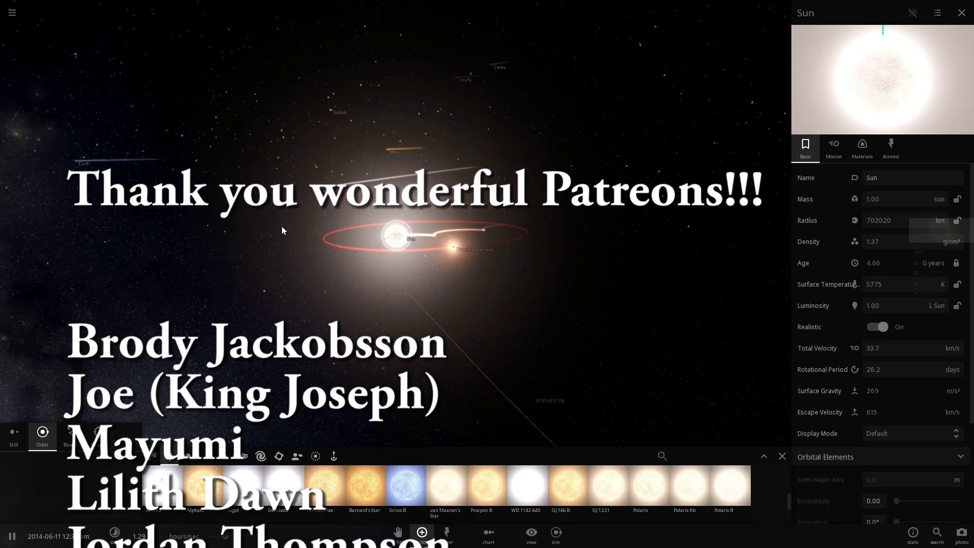
pyautogui.moveTo(282, 226); pyautogui.dragTo(246, 225)
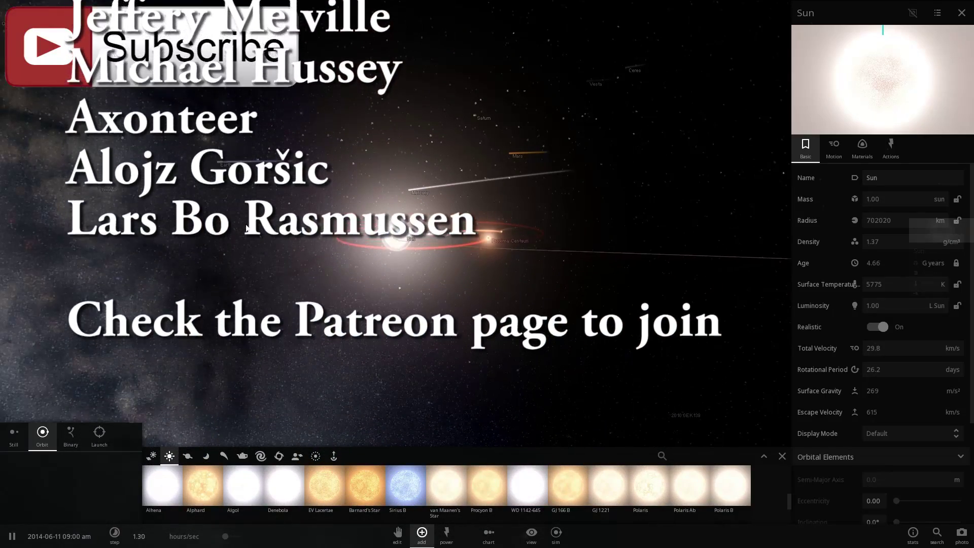
pyautogui.scroll(5, 406, 259)
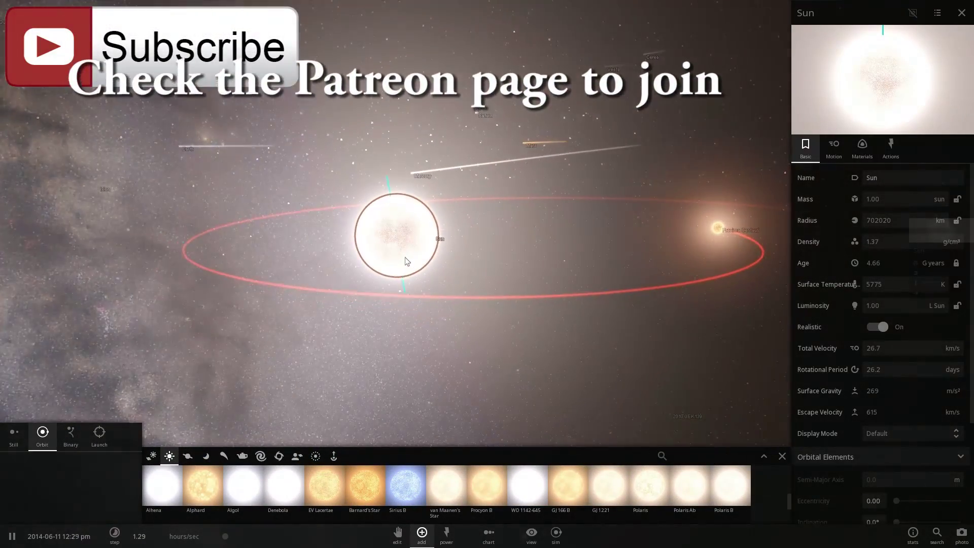
pyautogui.moveTo(405, 258); pyautogui.dragTo(371, 252)
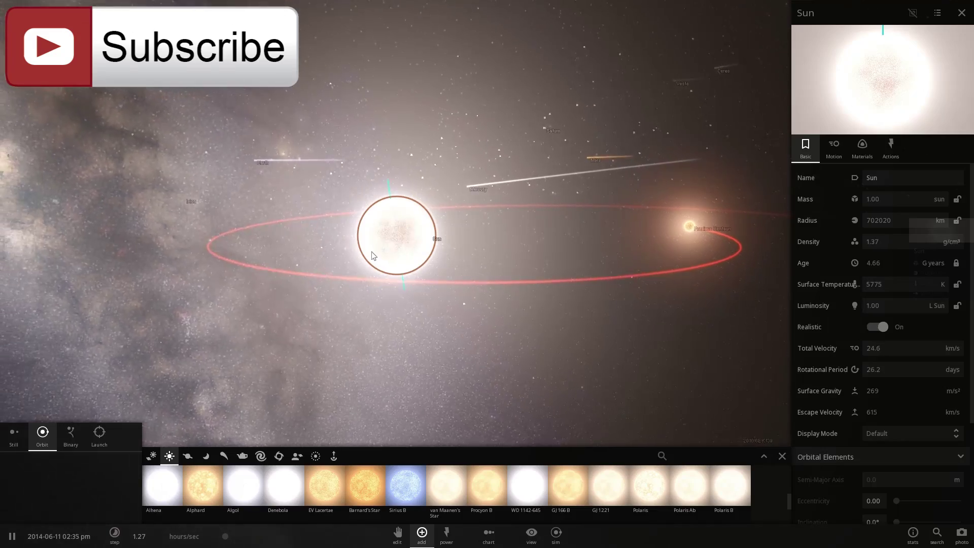
# Focus on Earth and view its trail together with the Sun and Proxima Centauri pair.
pyautogui.click(309, 186)
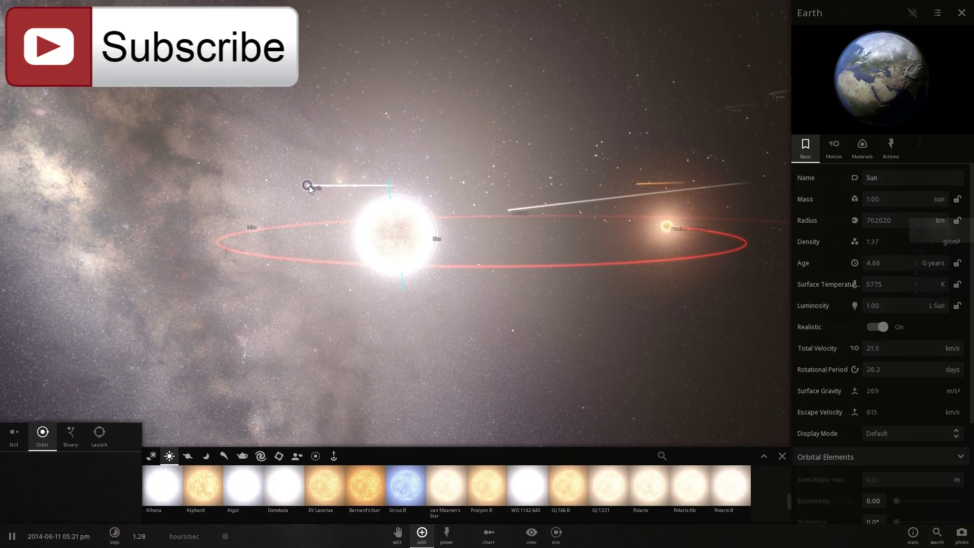
pyautogui.moveTo(409, 200); pyautogui.dragTo(114, 203)
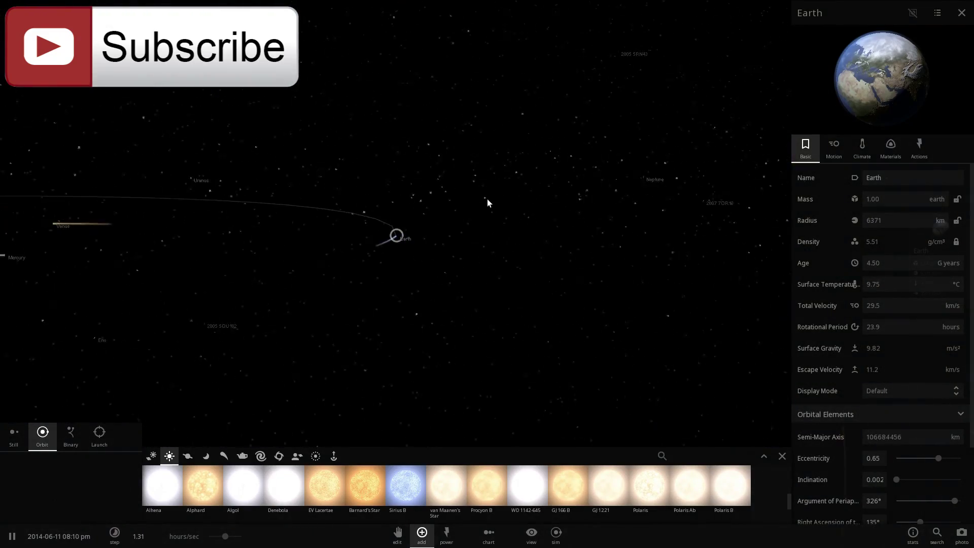
pyautogui.moveTo(488, 199); pyautogui.dragTo(359, 206)
pyautogui.scroll(4, 386, 217)
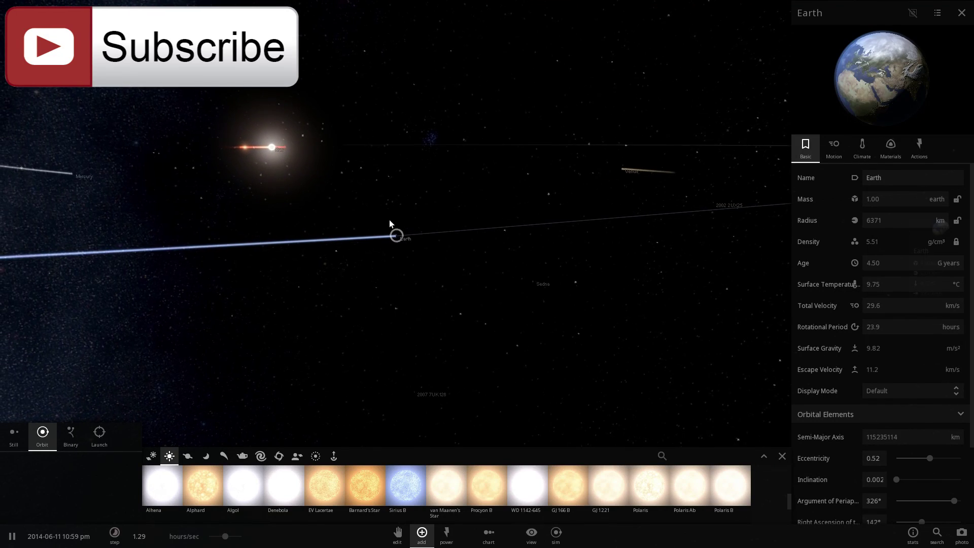
# Examine Earth's night side and sunlit side up close.
pyautogui.scroll(5, 390, 220)
pyautogui.moveTo(394, 219); pyautogui.dragTo(243, 191)
pyautogui.scroll(3, 443, 220)
pyautogui.scroll(3, 447, 227)
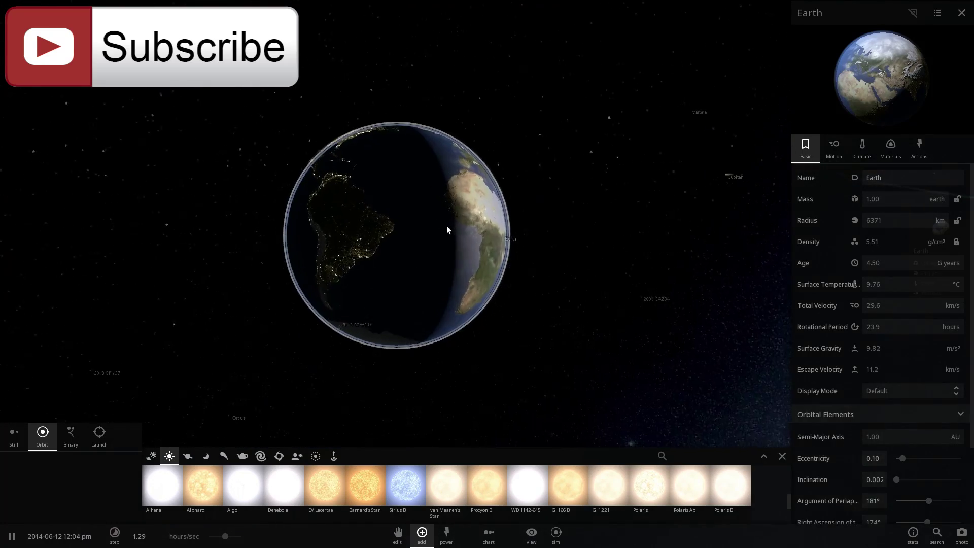
pyautogui.moveTo(461, 227); pyautogui.dragTo(333, 230)
pyautogui.scroll(2, 441, 218)
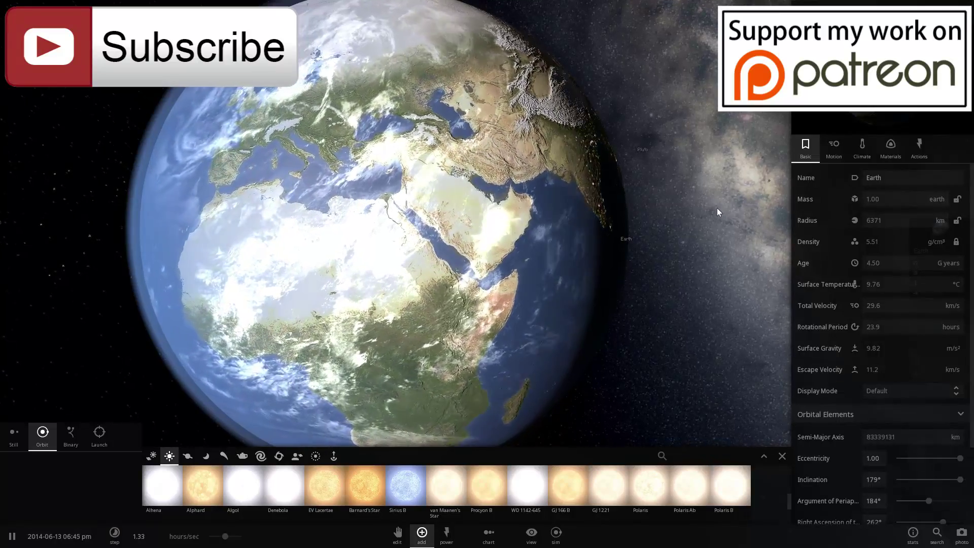
# Replace the star catalogue and basic data with Earth's climate properties, and speed the simulation up to about 1.24 days/sec.
pyautogui.click(782, 456)
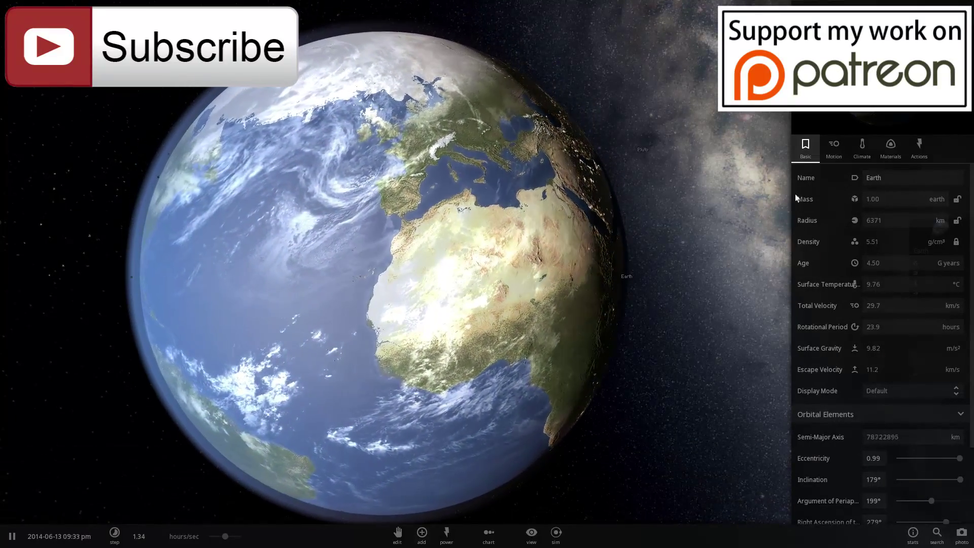
pyautogui.click(863, 152)
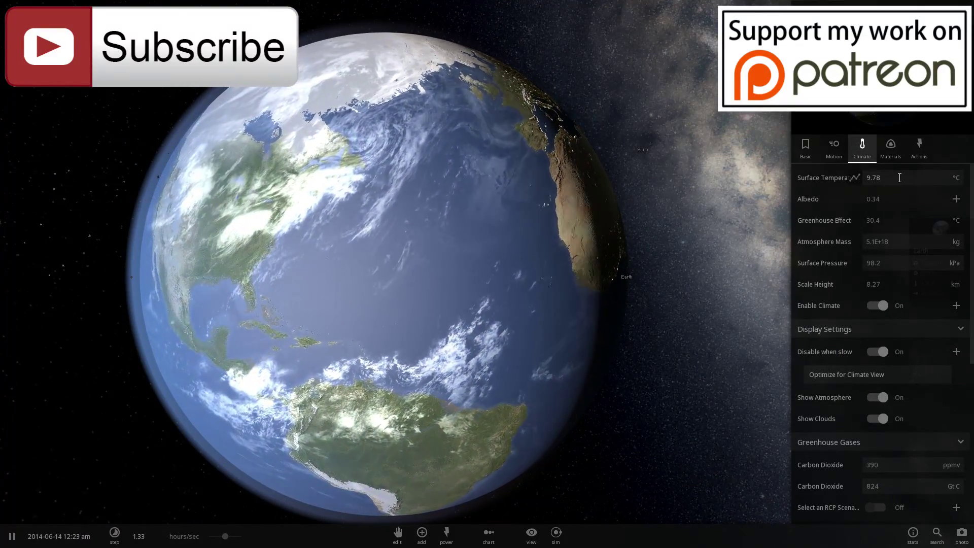
pyautogui.moveTo(225, 536); pyautogui.dragTo(242, 538)
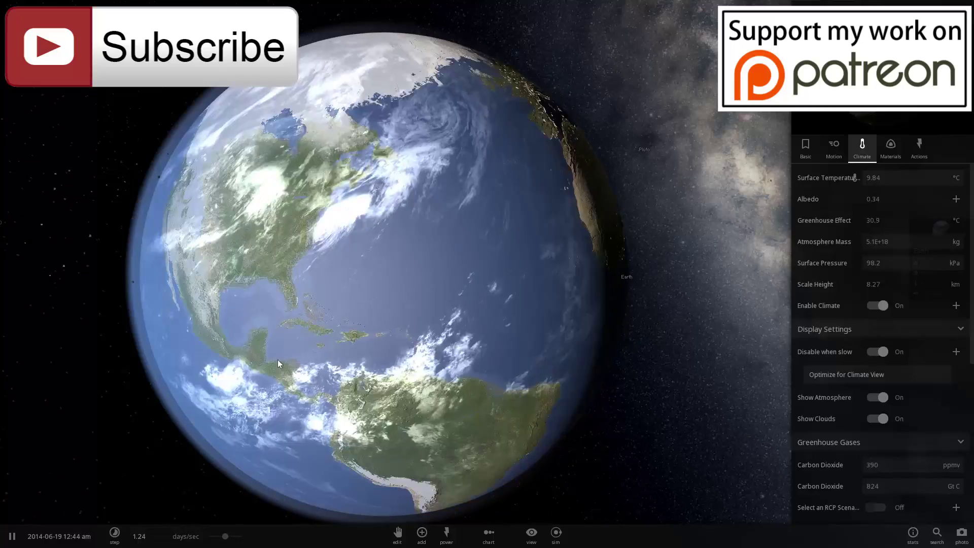
# Follow Earth's path among the inner planets at about 12 days/sec, pausing briefly during its close pass by the Sun.
pyautogui.scroll(-10, 279, 362)
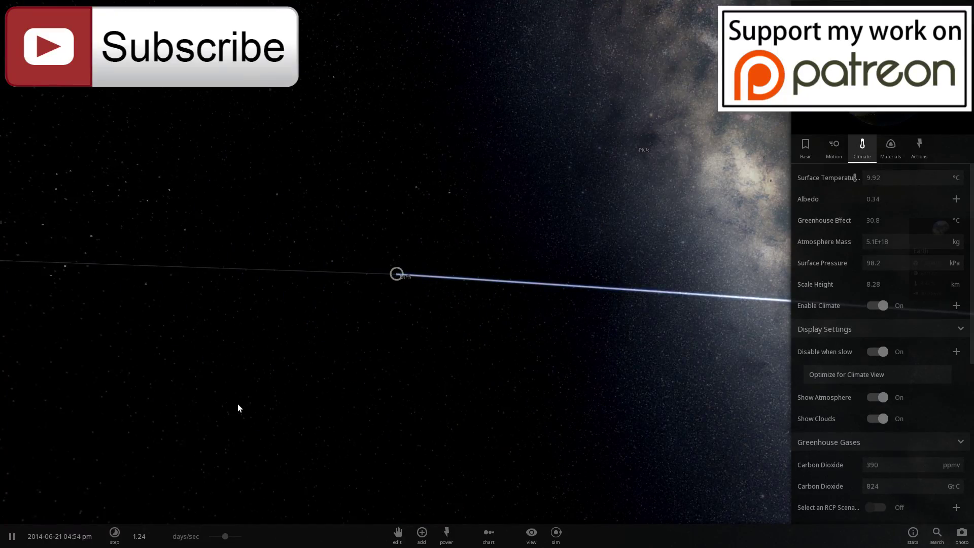
pyautogui.scroll(-5, 237, 404)
pyautogui.moveTo(237, 404); pyautogui.dragTo(260, 430)
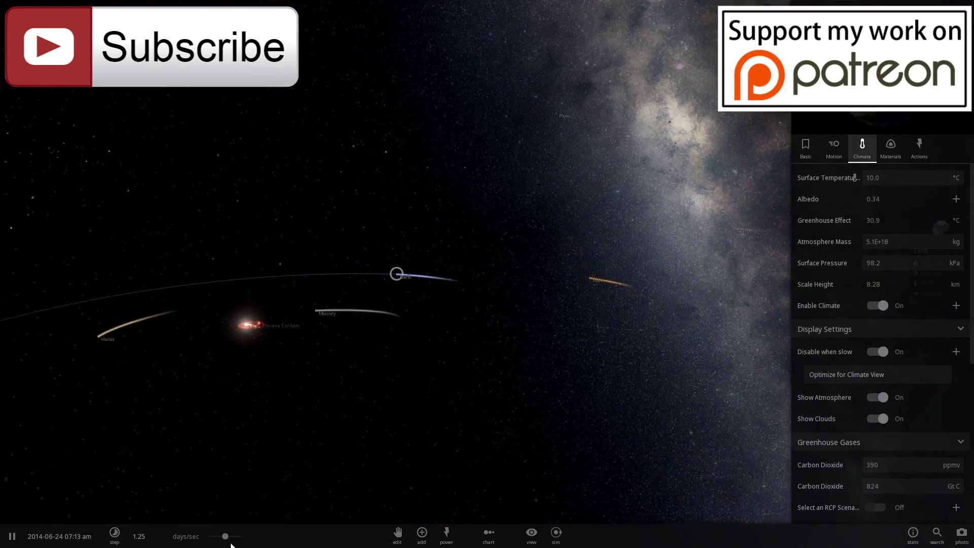
pyautogui.moveTo(227, 537); pyautogui.dragTo(240, 536)
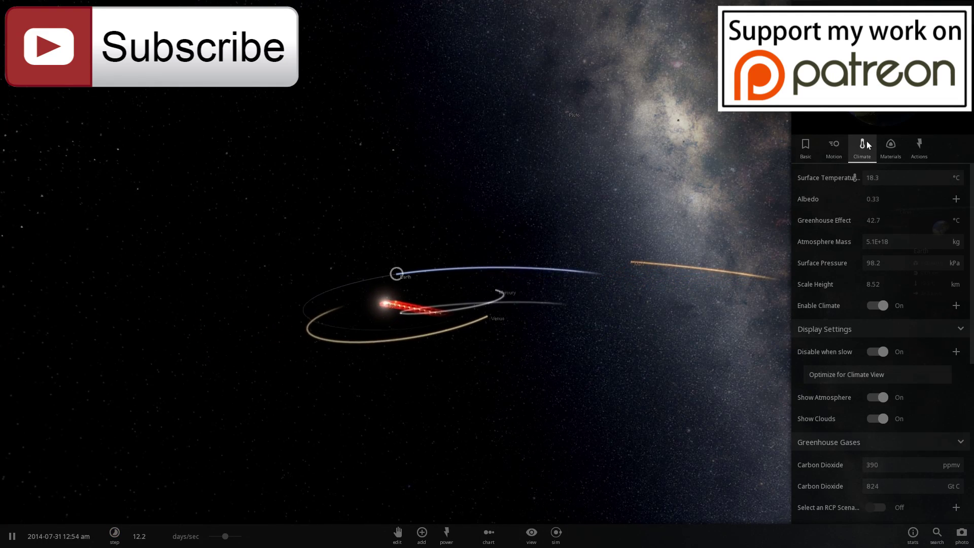
pyautogui.press('space')
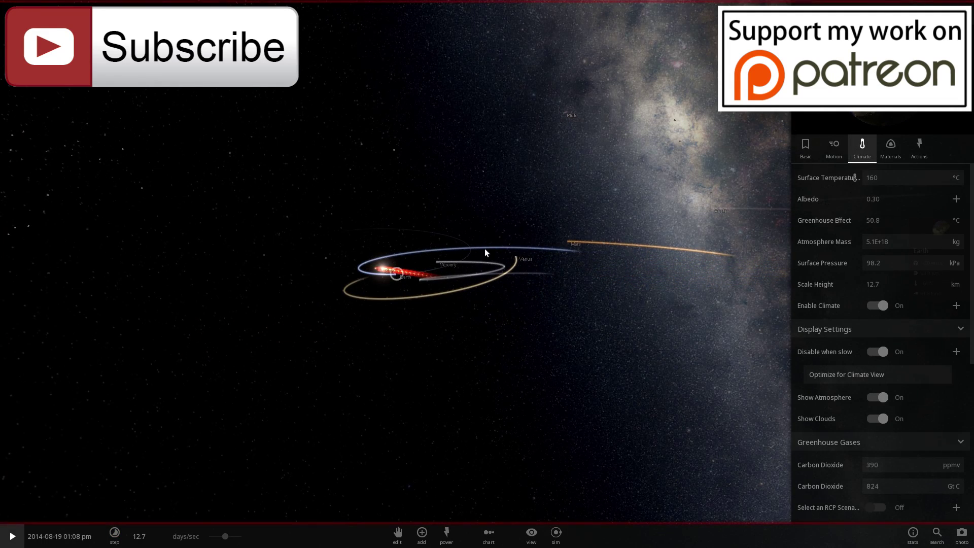
pyautogui.press('space')
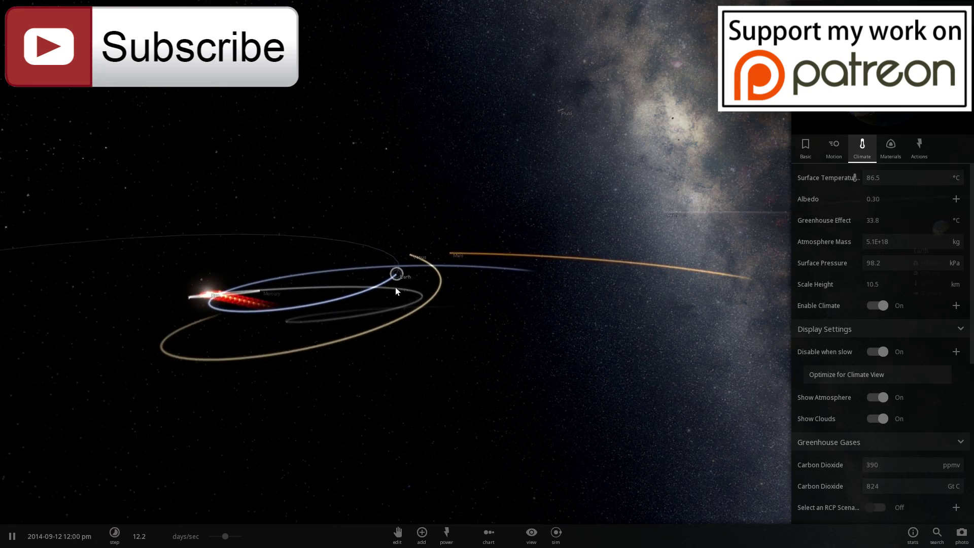
# Return to a close view of Earth and slow the simulation down to about 1.48 hours/sec.
pyautogui.scroll(10, 395, 287)
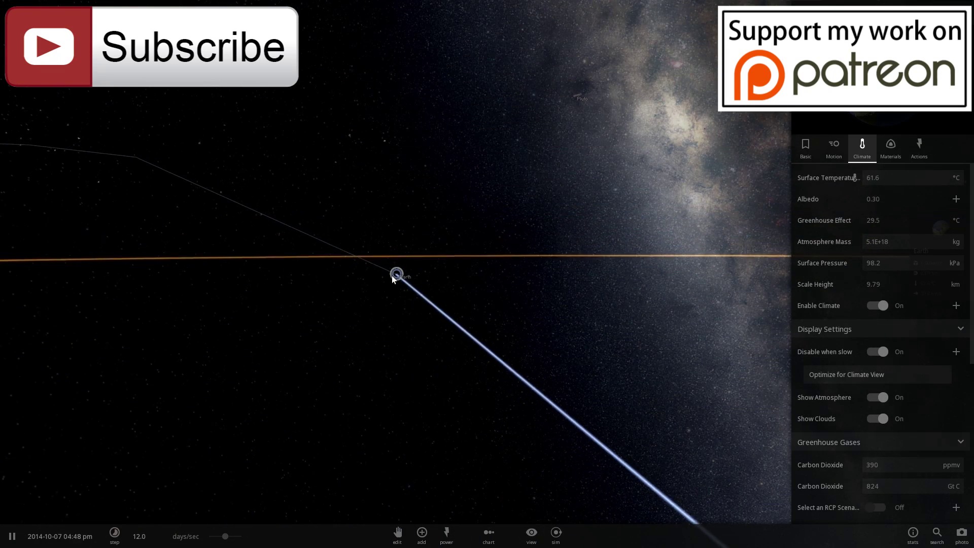
pyautogui.moveTo(225, 537); pyautogui.dragTo(209, 538)
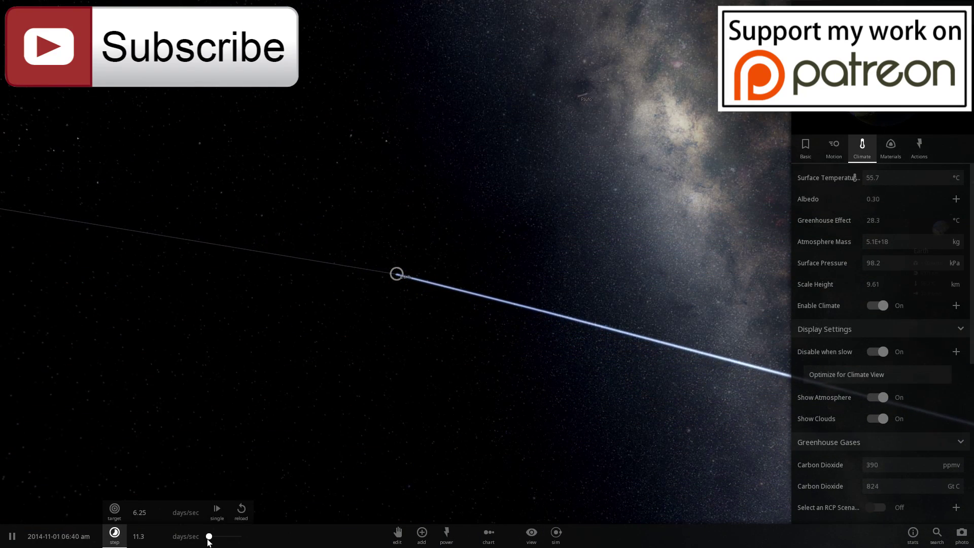
pyautogui.scroll(10, 420, 285)
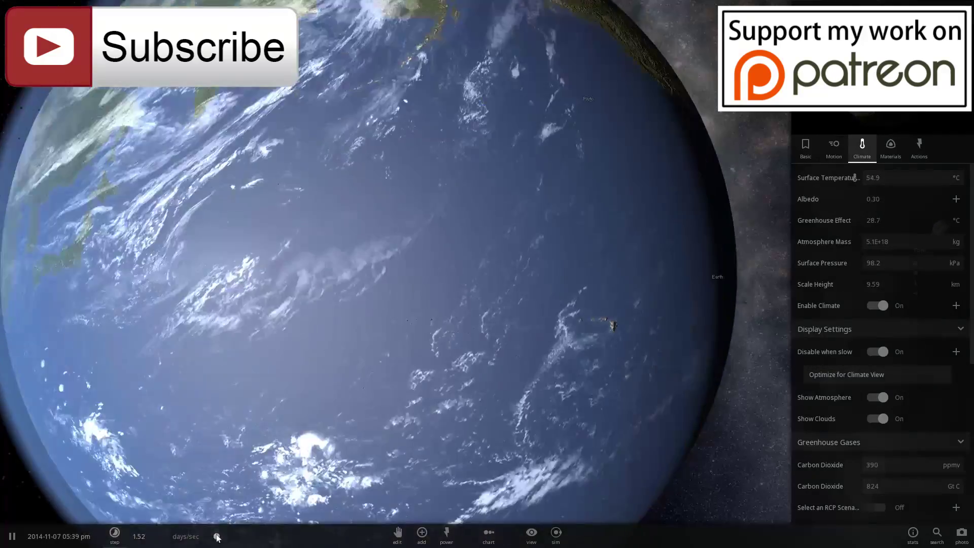
pyautogui.moveTo(225, 537); pyautogui.dragTo(209, 537)
pyautogui.scroll(-5, 275, 377)
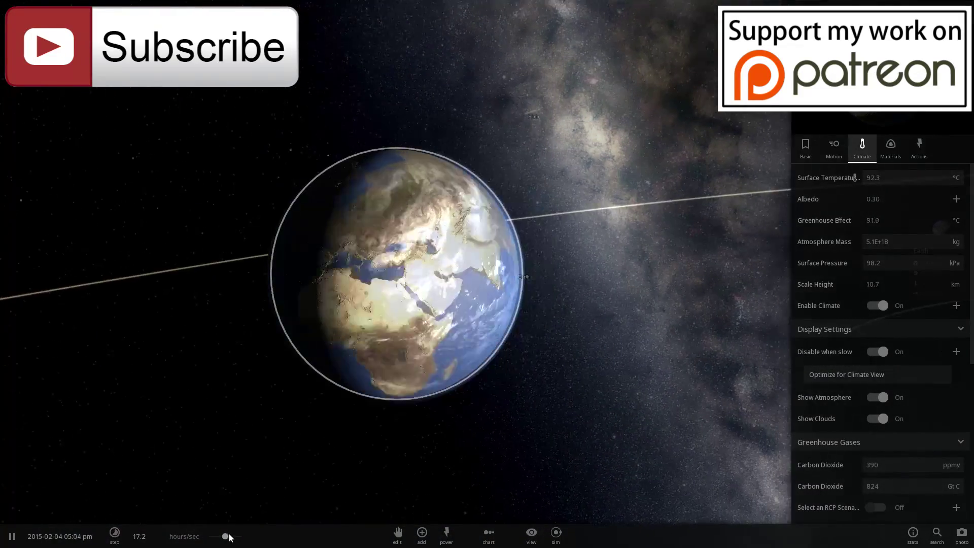
pyautogui.moveTo(225, 536); pyautogui.dragTo(215, 535)
# Inspect Earth's dark side and heated day side up close, and raise the simulation speed to about 6.7 hours/sec.
pyautogui.moveTo(389, 385); pyautogui.dragTo(486, 318)
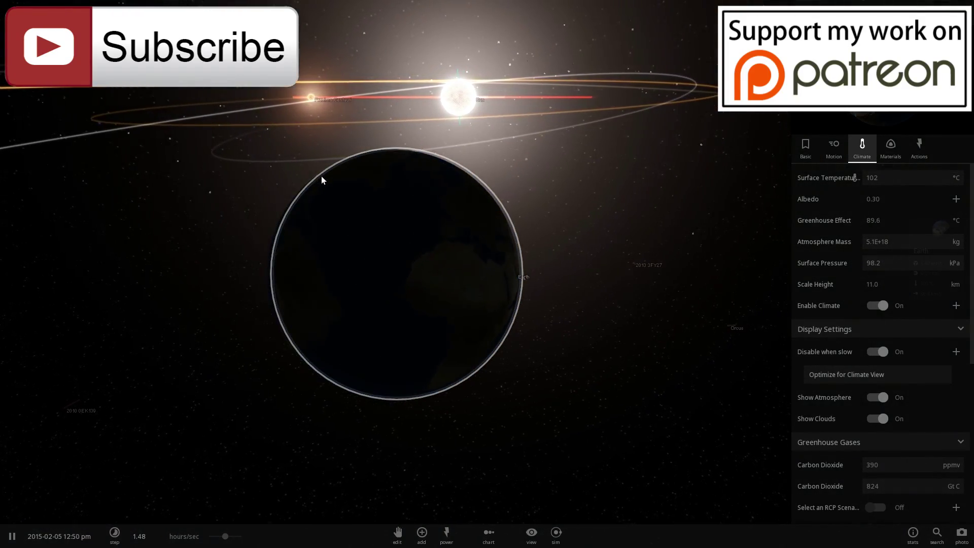
pyautogui.moveTo(321, 176); pyautogui.dragTo(516, 183)
pyautogui.scroll(3, 359, 238)
pyautogui.moveTo(349, 239); pyautogui.dragTo(435, 253)
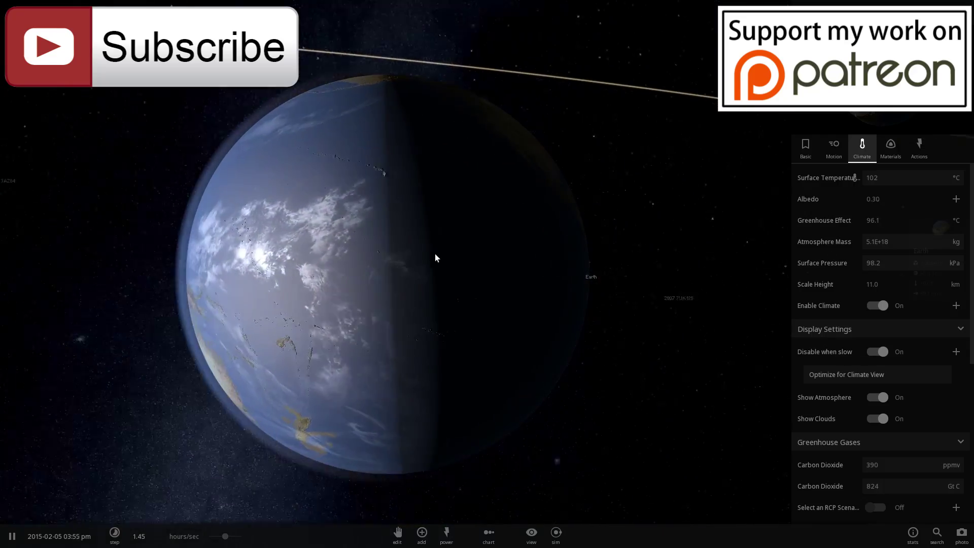
pyautogui.scroll(3, 433, 252)
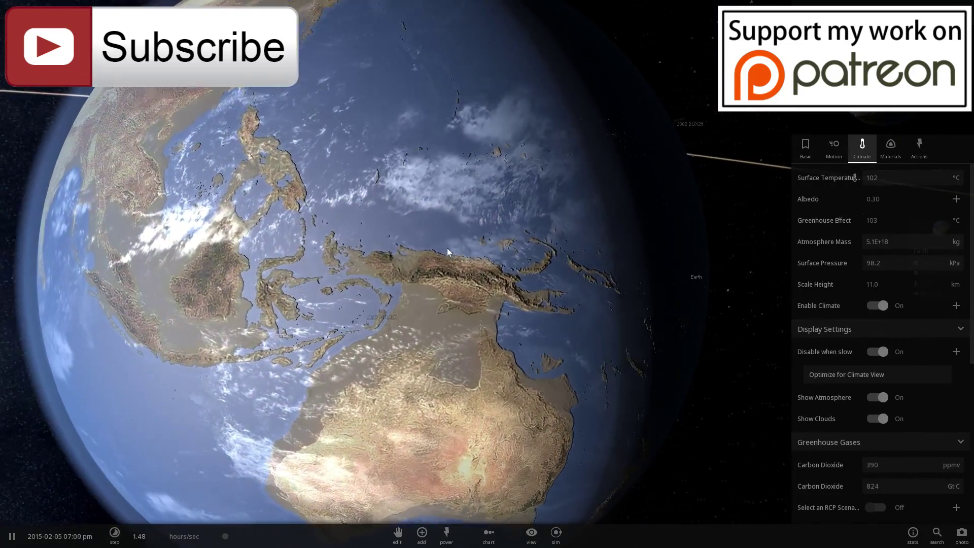
pyautogui.moveTo(438, 257); pyautogui.dragTo(412, 312)
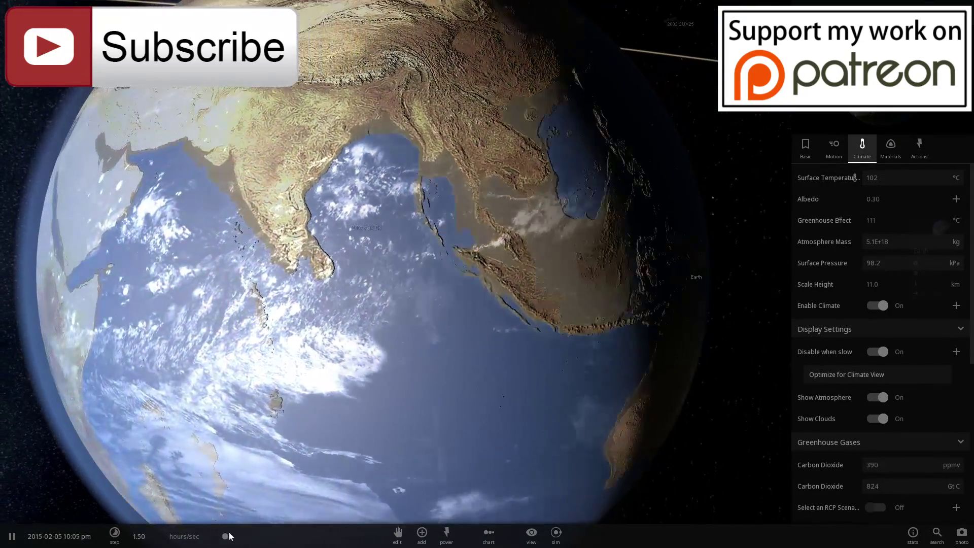
pyautogui.moveTo(228, 536); pyautogui.dragTo(249, 543)
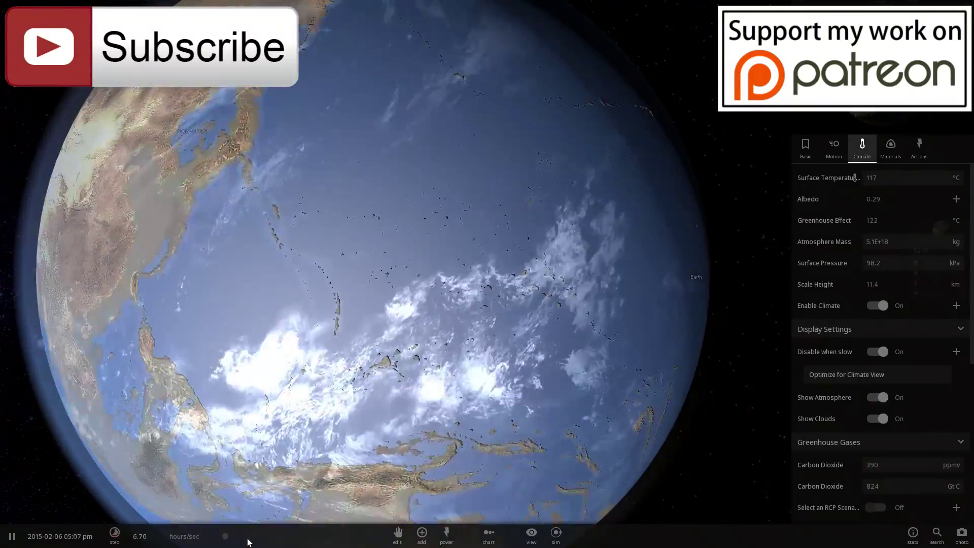